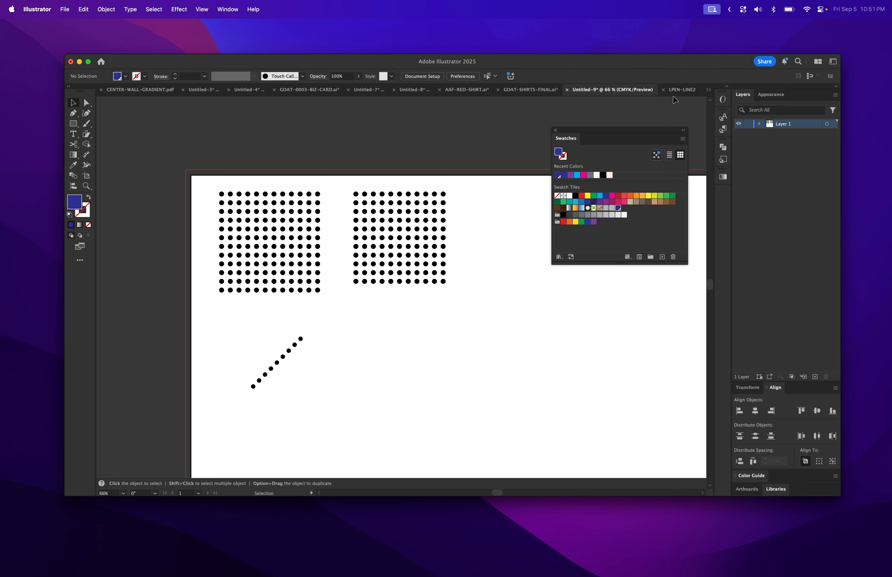
# - Switch to the LPEN-LINE2 document and examine the halftone dot shading in the Lucky Penny artwork
pyautogui.click(680, 90)
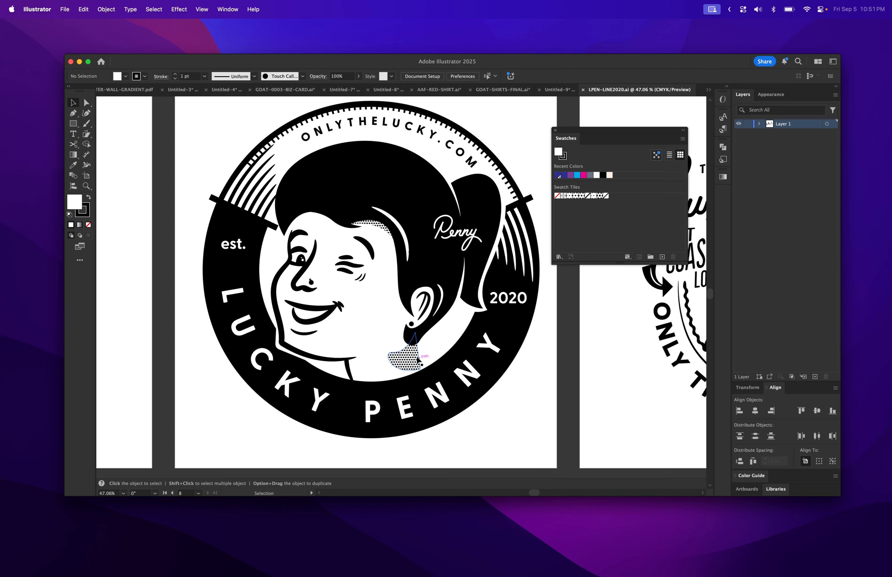
pyautogui.scroll(10, 416, 361)
pyautogui.scroll(3, 416, 361)
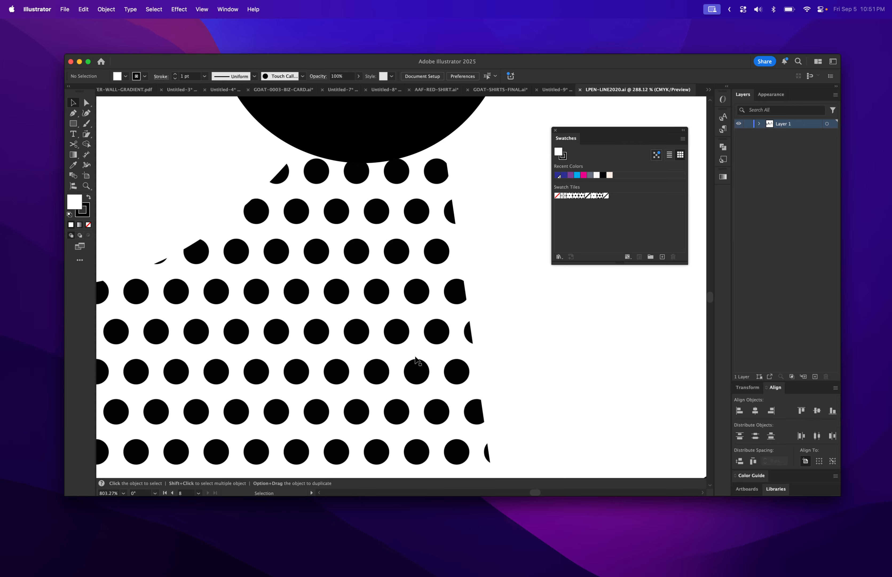
pyautogui.scroll(-6, 416, 361)
pyautogui.scroll(-8, 416, 361)
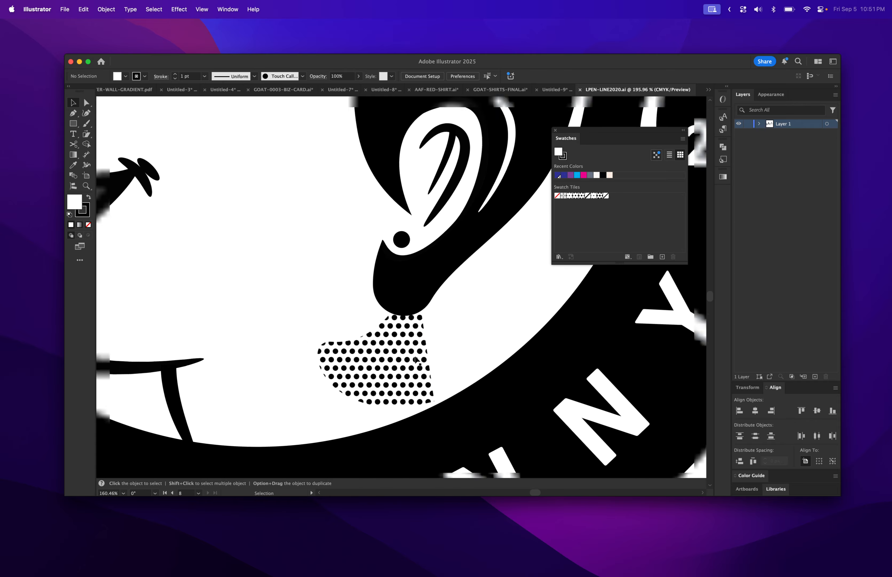
pyautogui.scroll(2, 416, 360)
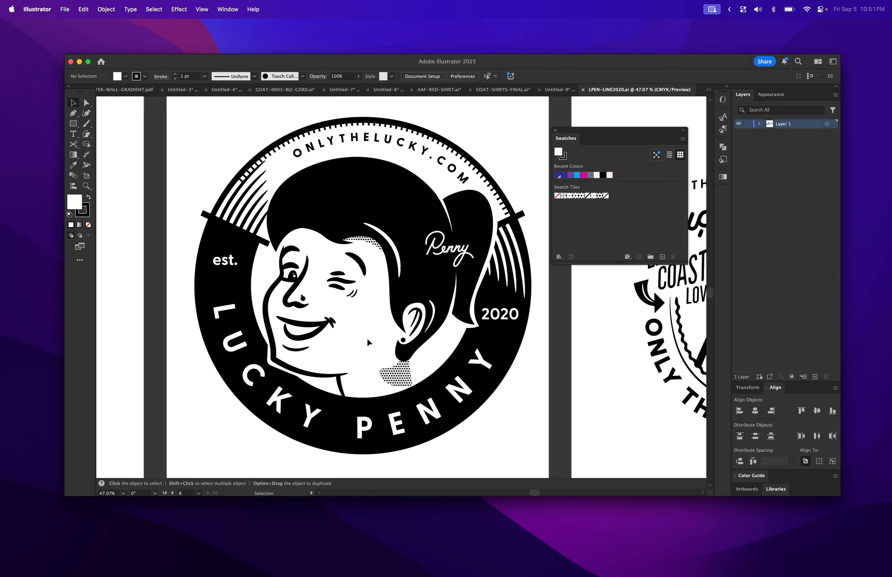
pyautogui.scroll(-2, 368, 338)
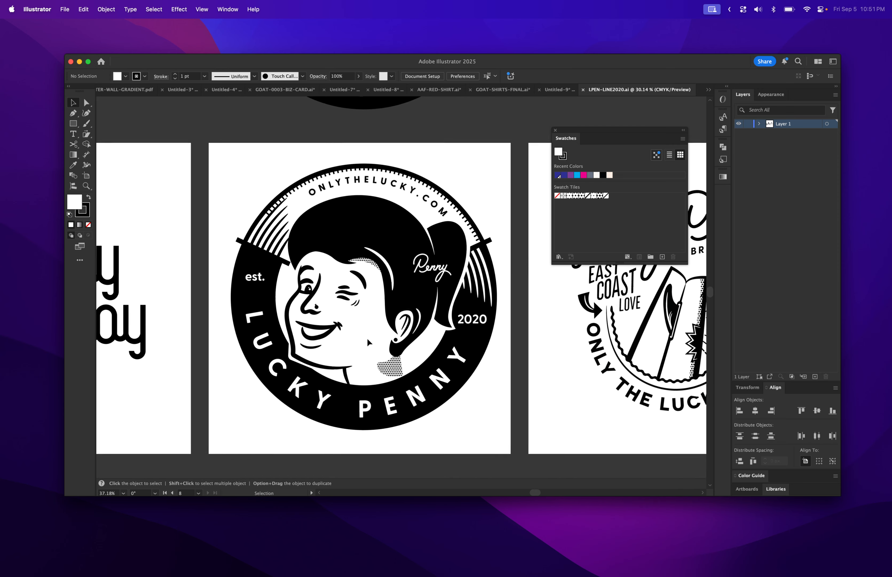
pyautogui.hscroll(5, 520, 375)
pyautogui.scroll(8, 520, 375)
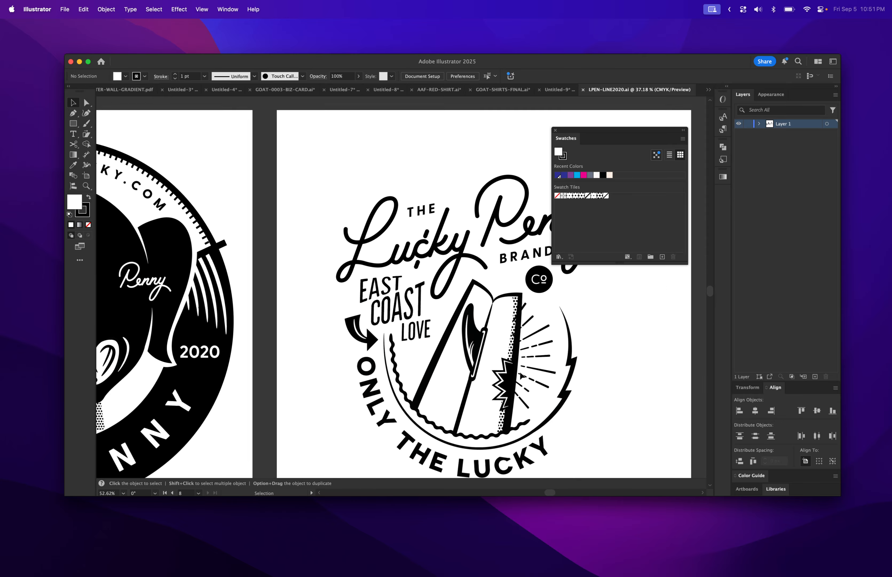
pyautogui.scroll(-7, 521, 375)
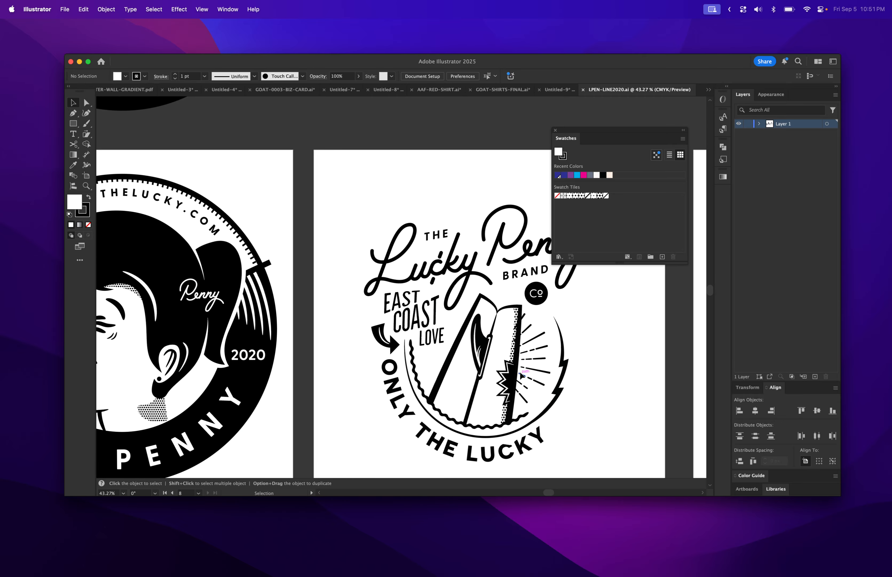
pyautogui.hscroll(-5, 520, 375)
pyautogui.hscroll(2, 520, 371)
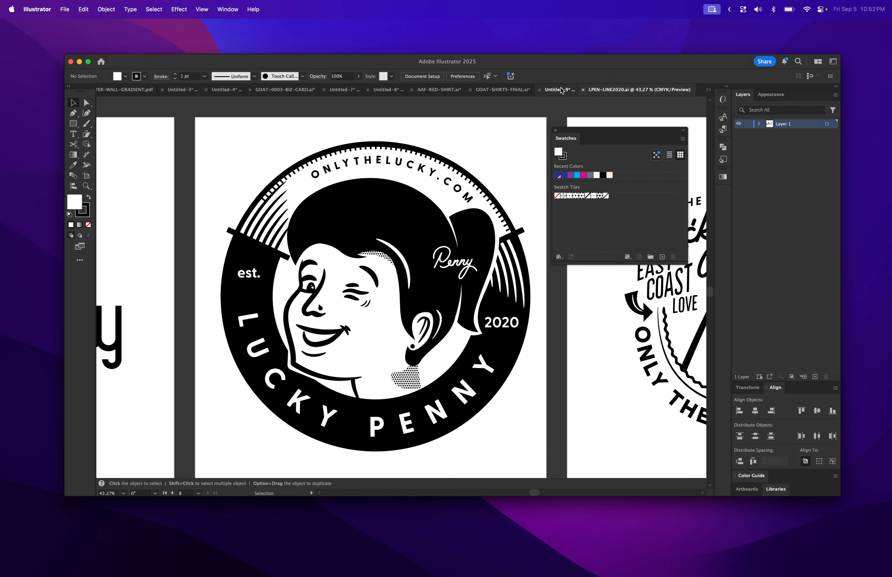
# - Return to the Untitled-9 document and inspect individual dots of the first dot grid up close
pyautogui.click(561, 90)
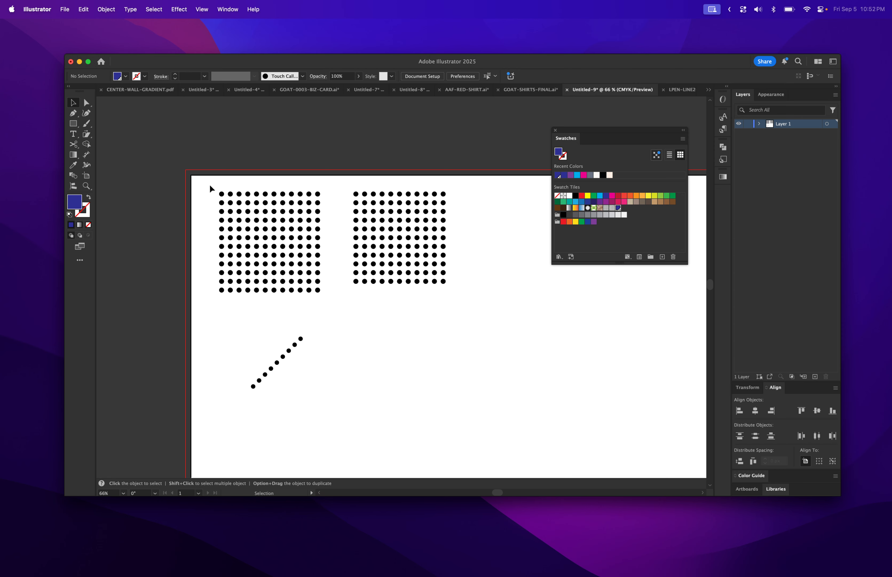
pyautogui.scroll(5, 210, 186)
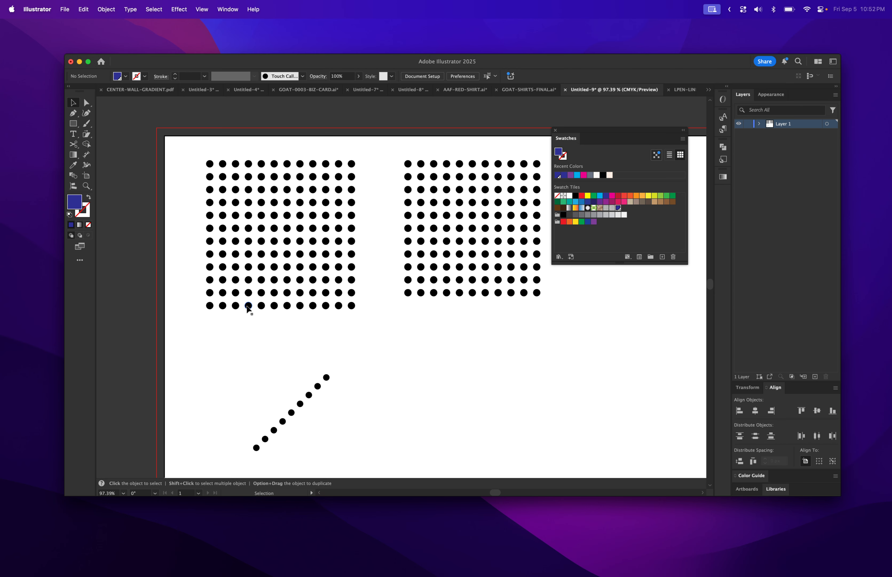
pyautogui.scroll(3, 248, 308)
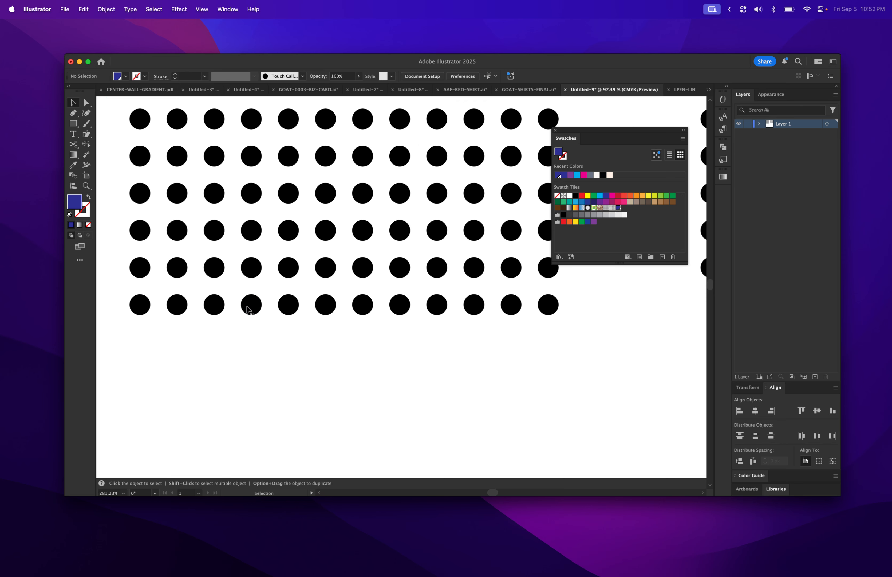
pyautogui.click(140, 306)
pyautogui.click(175, 306)
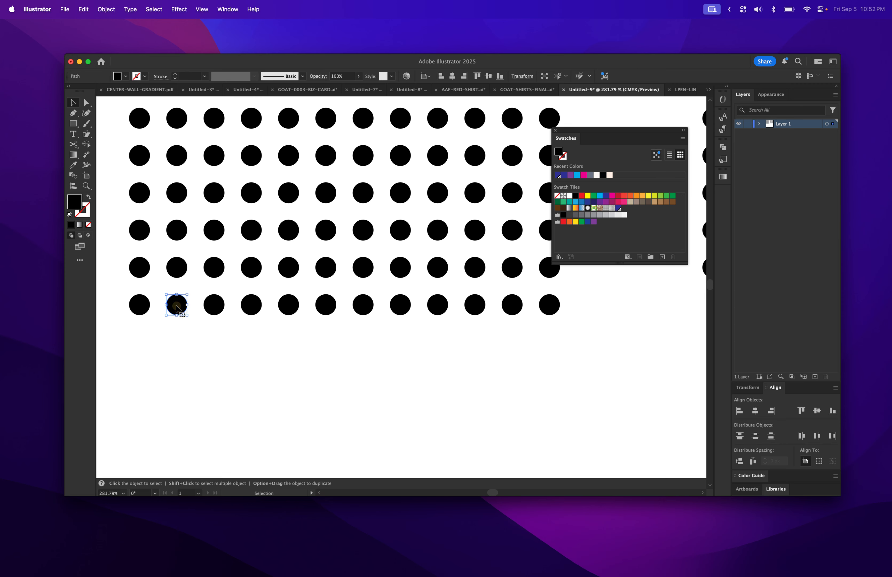
pyautogui.click(213, 309)
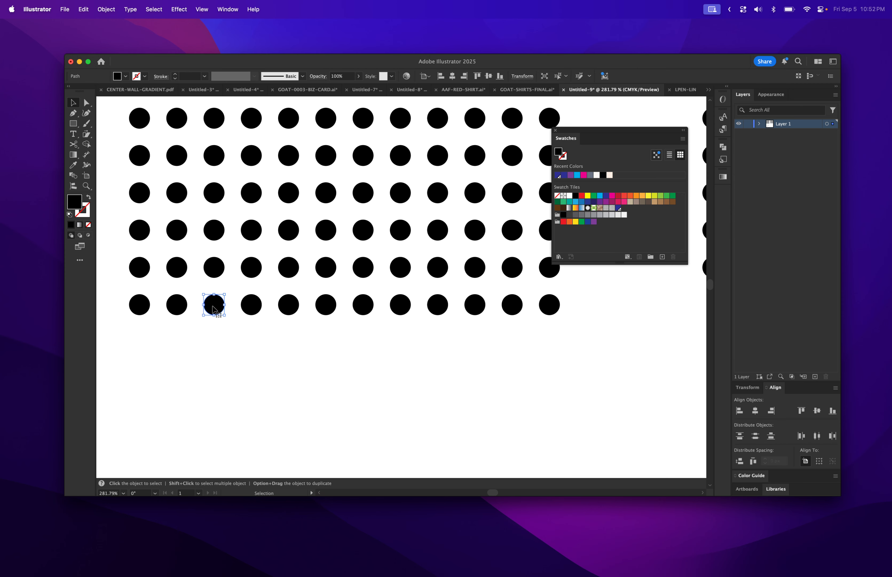
pyautogui.scroll(-3, 212, 309)
pyautogui.scroll(-4, 212, 309)
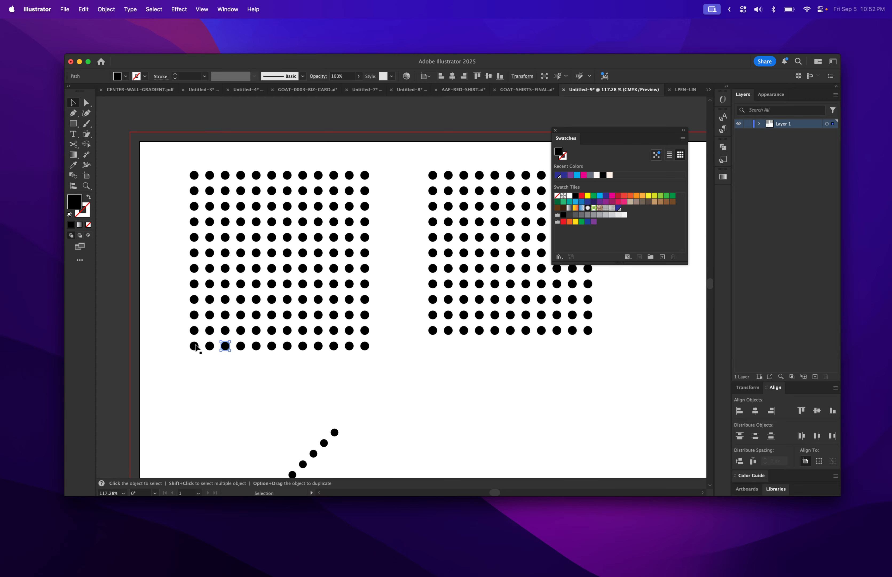
pyautogui.scroll(1, 351, 221)
pyautogui.hscroll(1, 352, 221)
pyautogui.scroll(-8, 351, 221)
pyautogui.hscroll(-3, 351, 221)
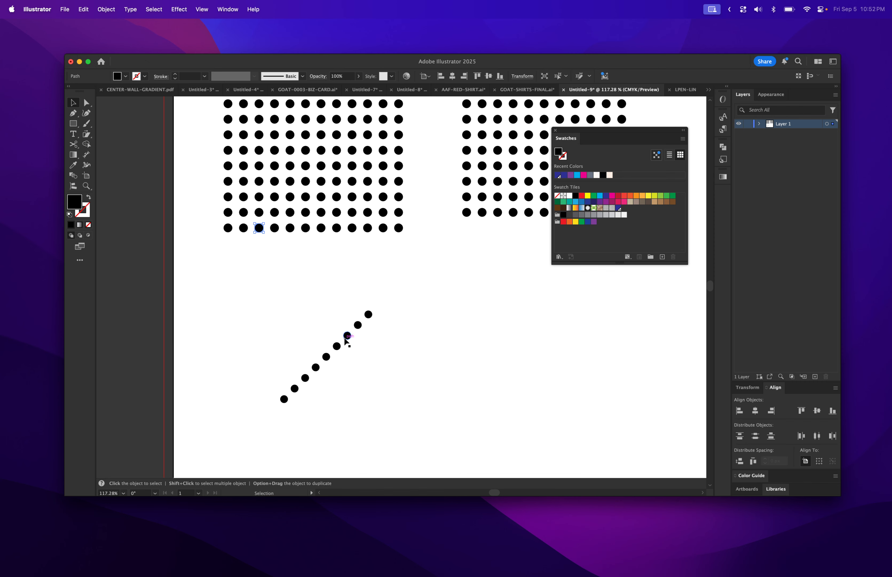
pyautogui.scroll(2, 346, 340)
pyautogui.hscroll(2, 346, 340)
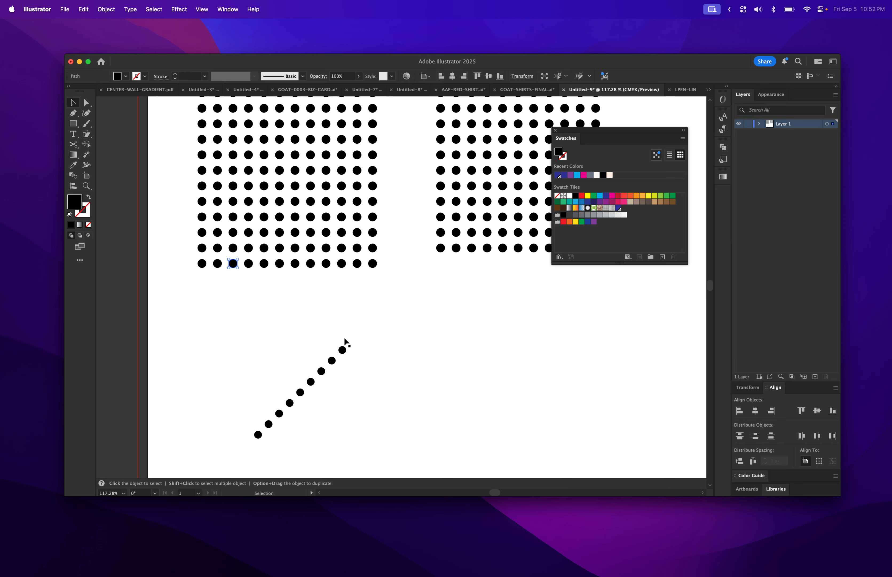
pyautogui.scroll(1, 346, 340)
pyautogui.hscroll(1, 345, 341)
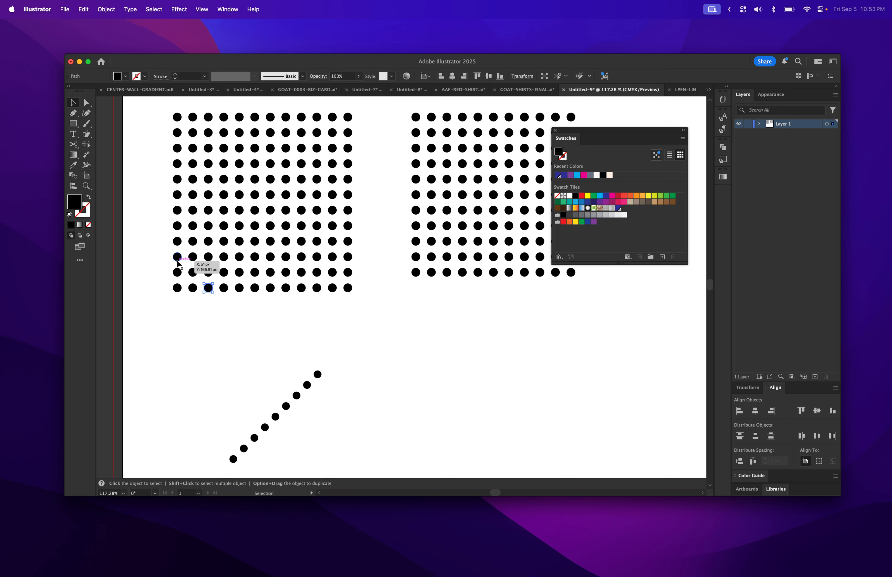
# - Select the first dot grid group and adjust its corner bounds to line up with the outer dots
pyautogui.click(174, 306)
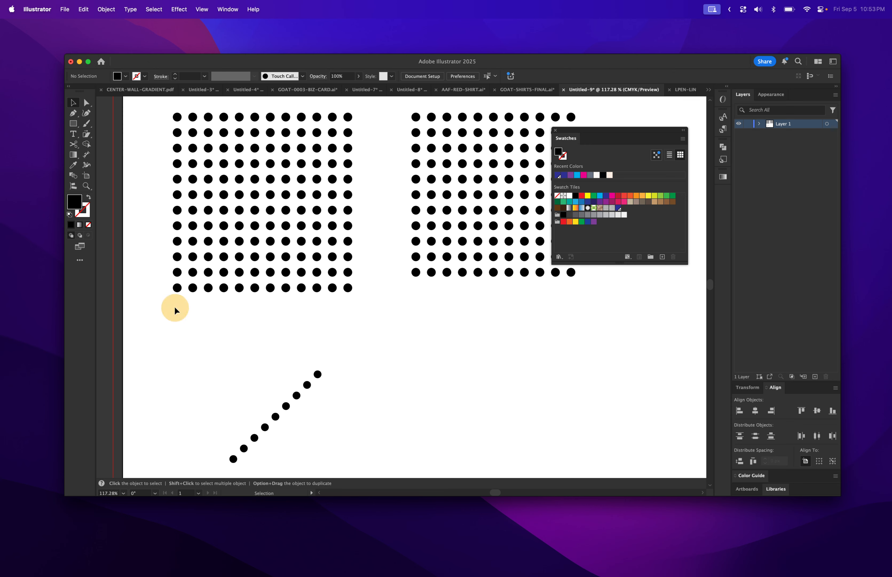
pyautogui.click(173, 252)
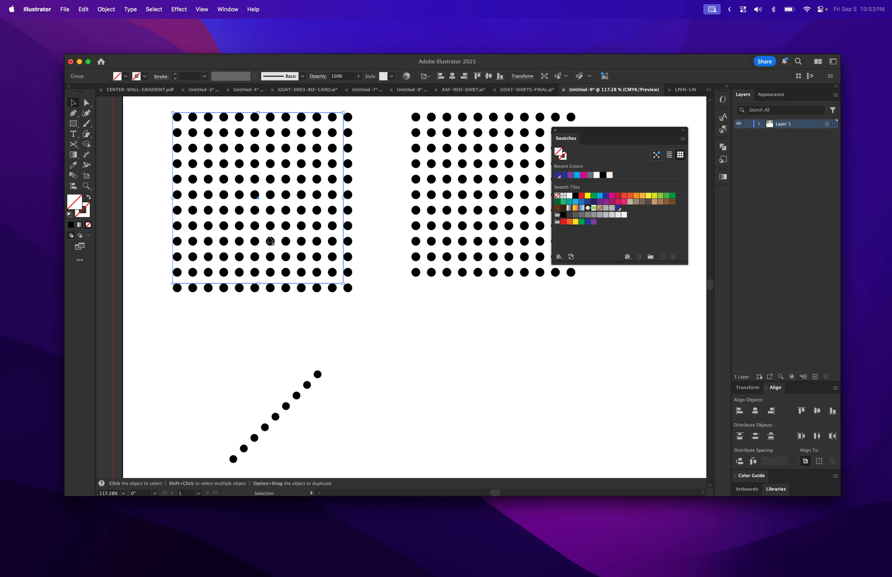
pyautogui.keyDown('shift'); pyautogui.click(413, 237); pyautogui.keyUp('shift')
pyautogui.click(413, 236)
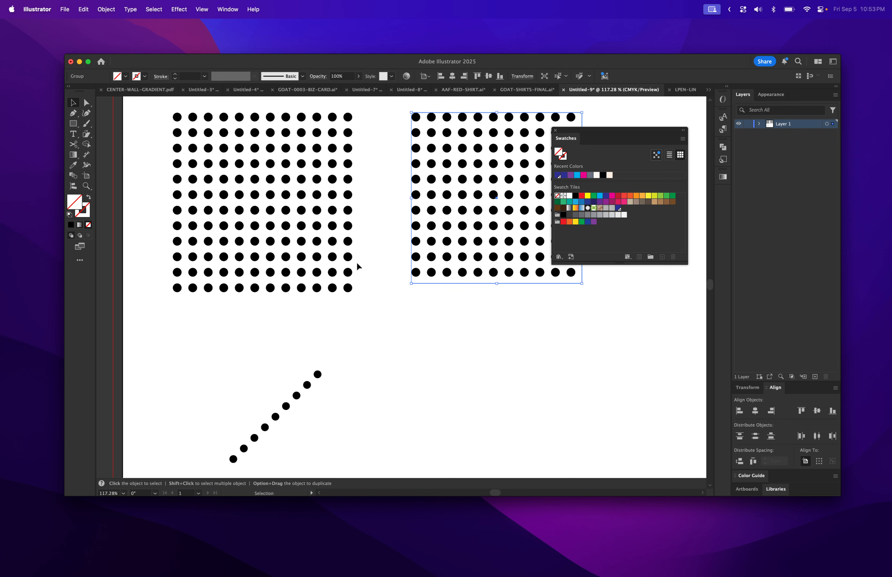
pyautogui.click(371, 278)
pyautogui.scroll(1, 371, 275)
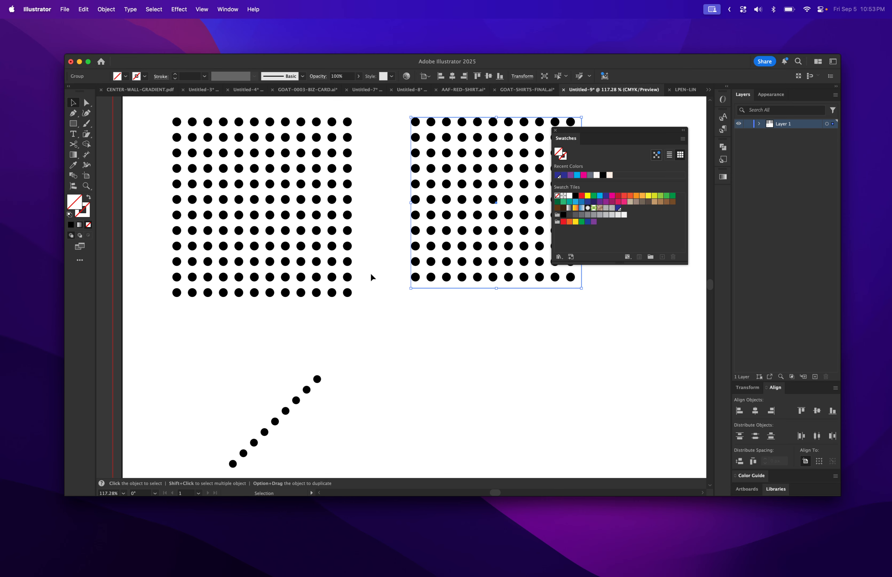
pyautogui.click(343, 236)
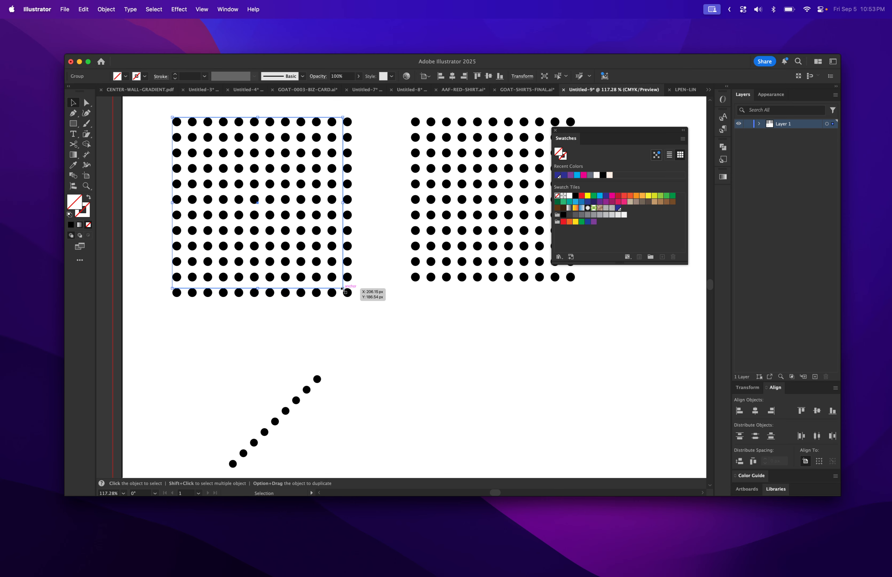
pyautogui.moveTo(343, 289); pyautogui.dragTo(346, 294)
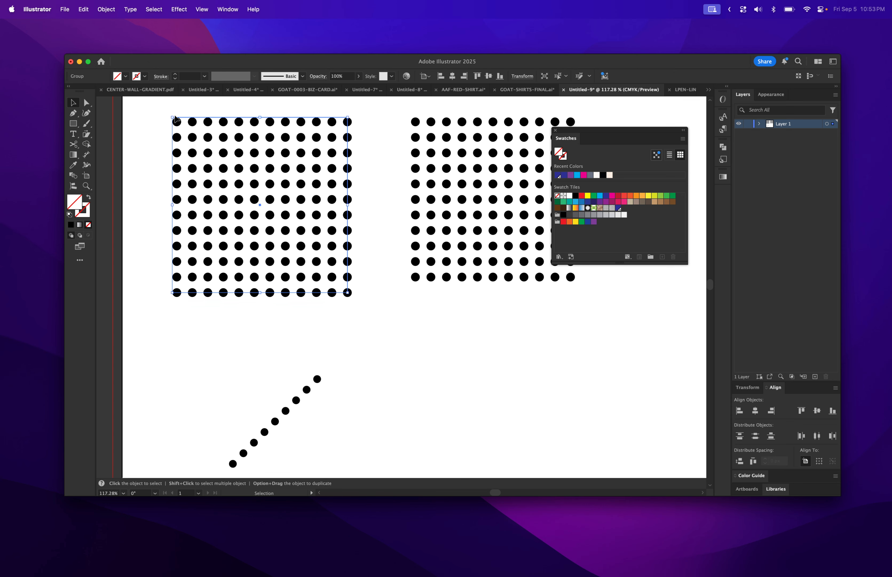
pyautogui.moveTo(172, 116); pyautogui.dragTo(176, 121)
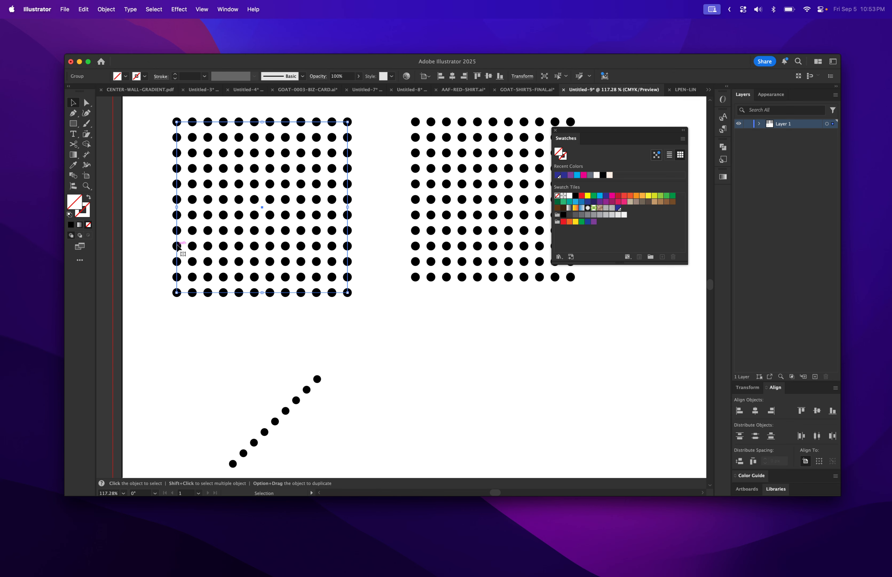
pyautogui.click(152, 122)
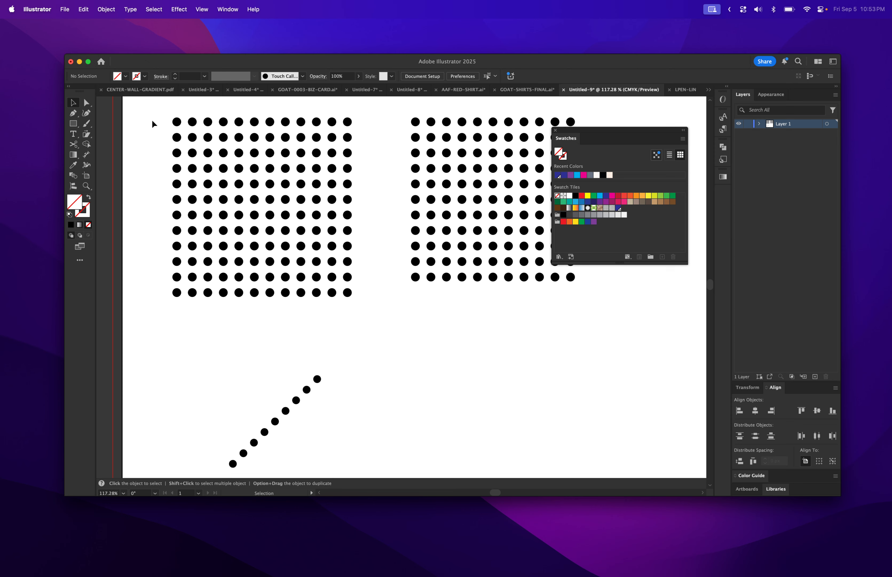
# - Delete all the color swatches in the Swatches panel, keeping only the basic ones
pyautogui.moveTo(161, 114); pyautogui.dragTo(351, 302)
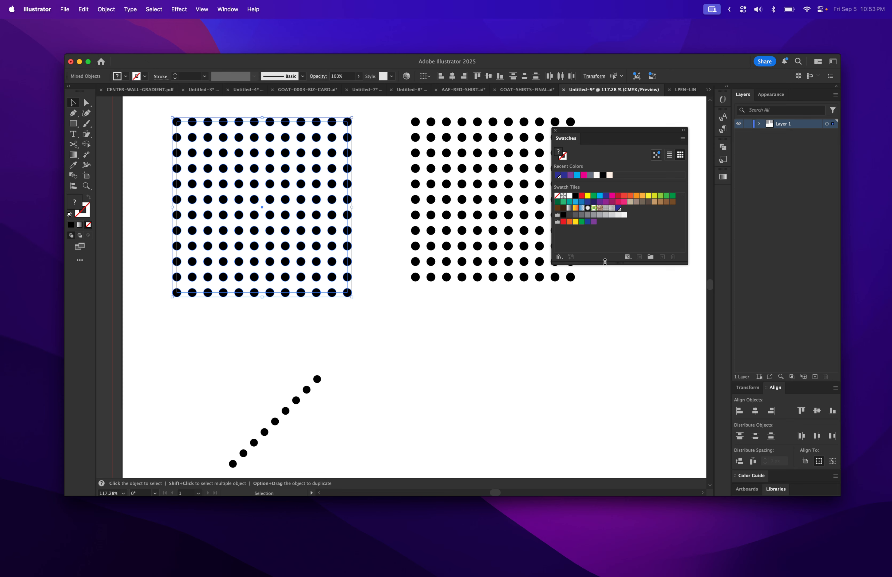
pyautogui.click(611, 307)
pyautogui.click(630, 207)
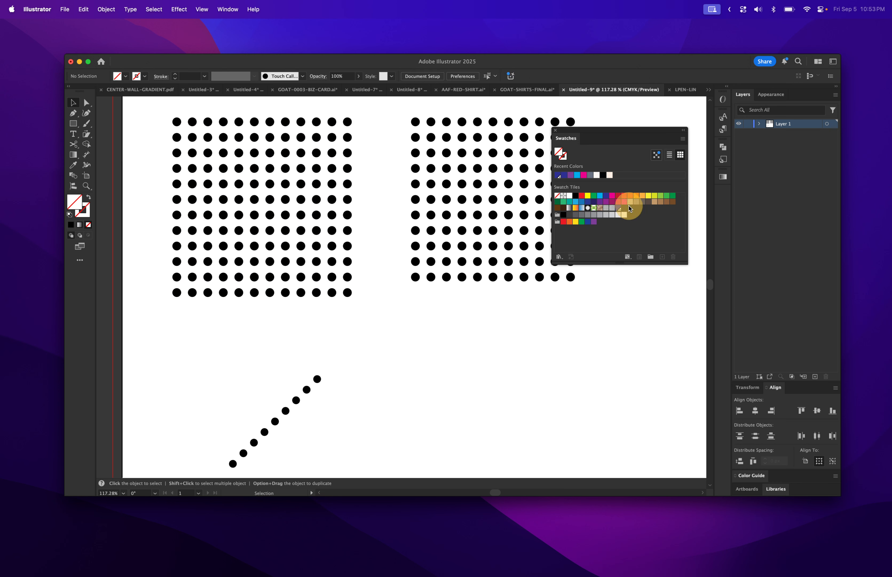
pyautogui.click(617, 209)
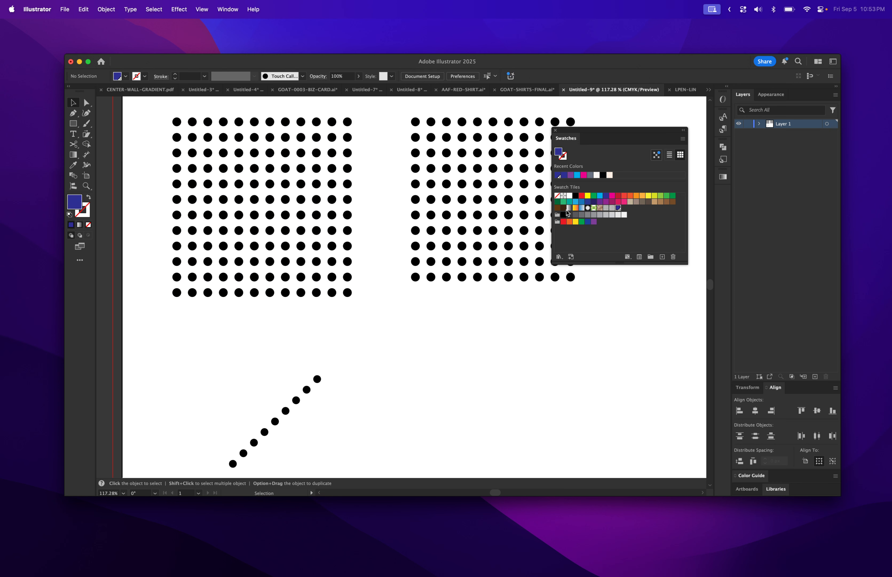
pyautogui.click(581, 195)
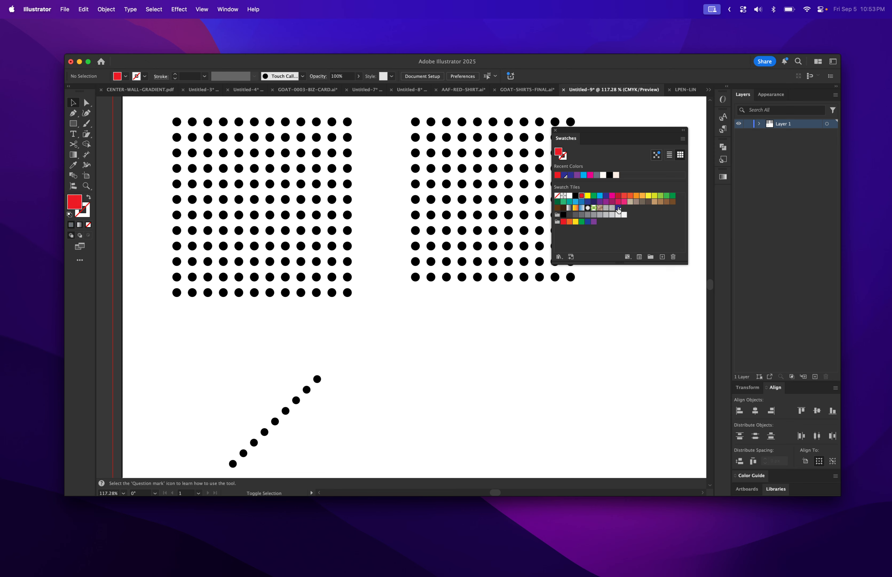
pyautogui.keyDown('shift'); pyautogui.click(593, 222); pyautogui.keyUp('shift')
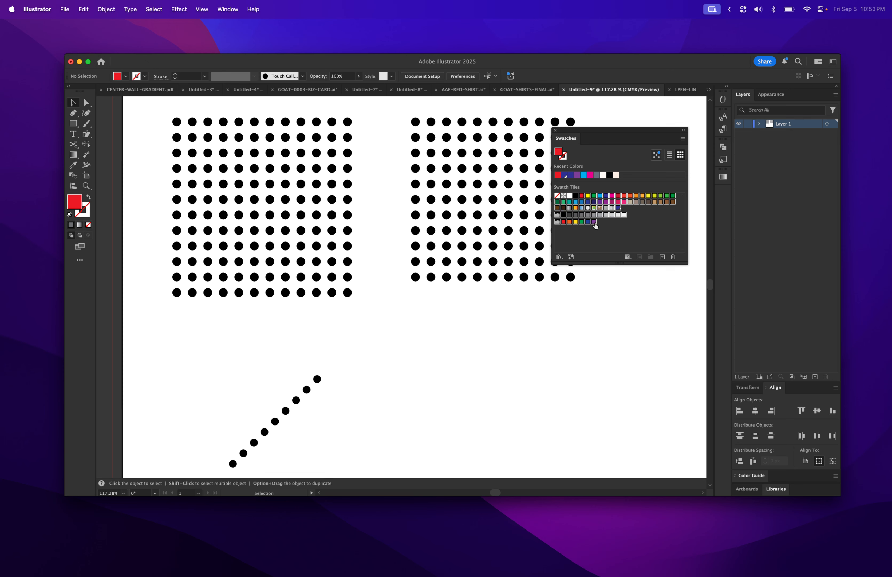
pyautogui.click(673, 256)
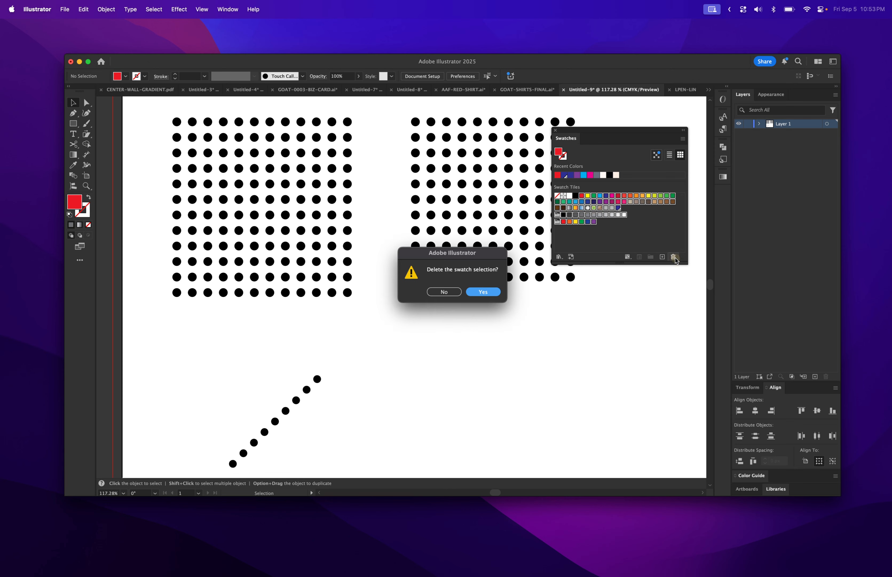
pyautogui.click(478, 292)
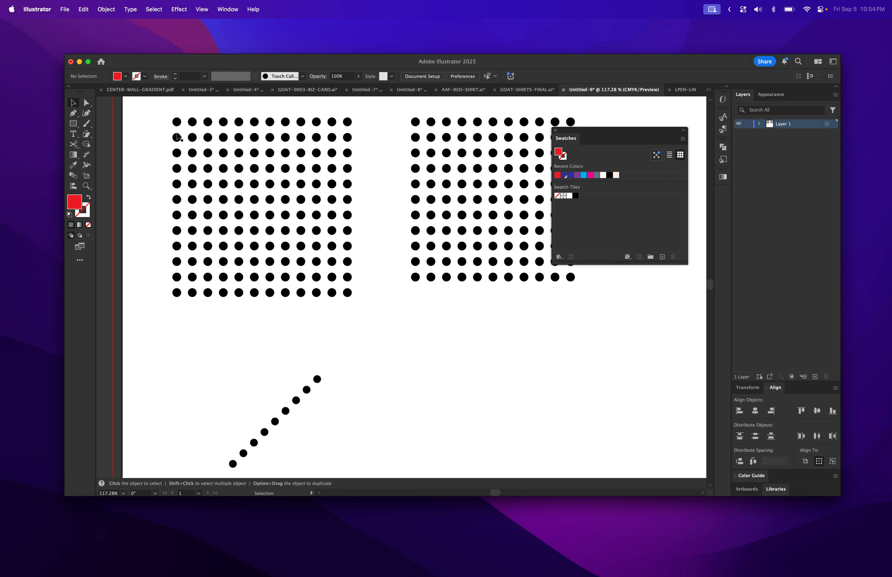
# - Select the first dot grid and add it to the Swatches panel as a new pattern swatch
pyautogui.moveTo(163, 107); pyautogui.dragTo(366, 307)
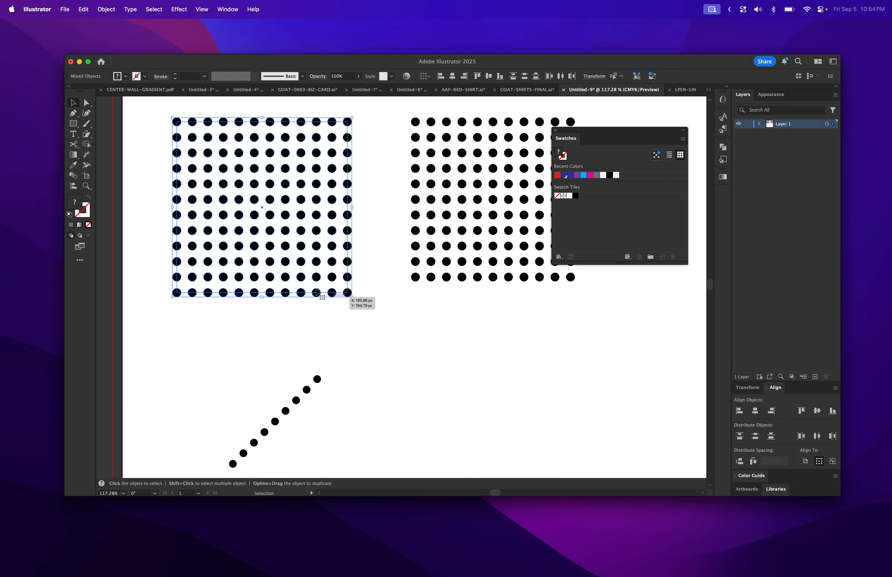
pyautogui.moveTo(239, 245); pyautogui.dragTo(621, 229)
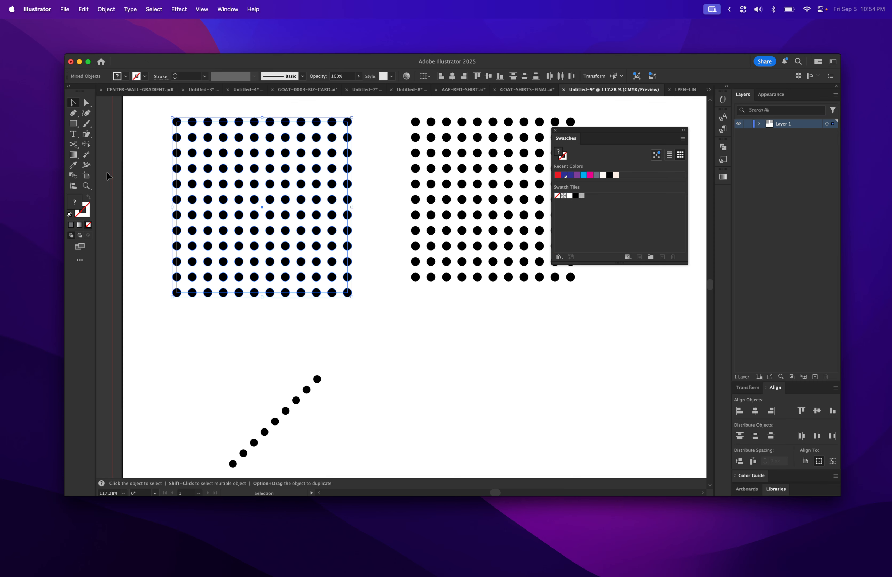
# - Draw a square rectangle on the artboard and fill it with the new dot pattern swatch
pyautogui.scroll(-5, 374, 406)
pyautogui.click(74, 128)
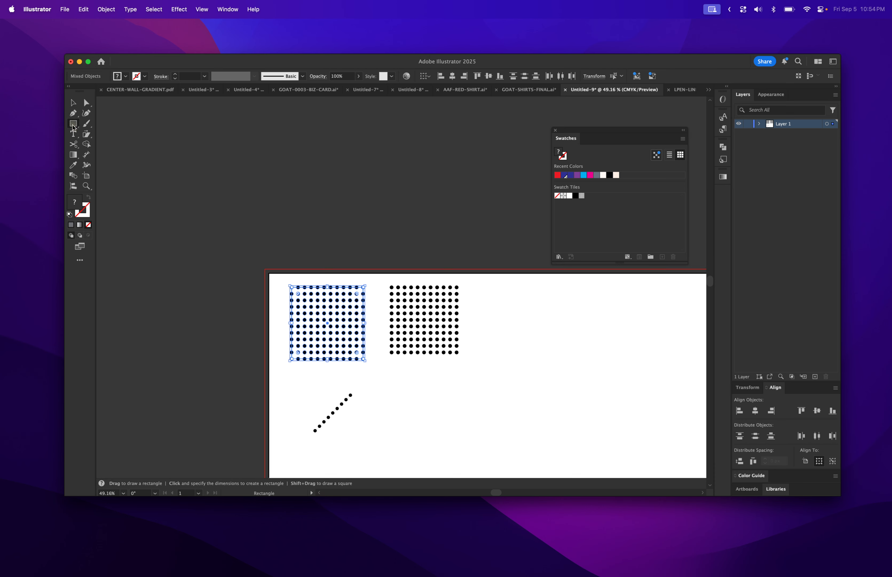
pyautogui.moveTo(513, 302)
pyautogui.mouseDown()
pyautogui.moveTo(608, 416)
pyautogui.moveTo(672, 463)
pyautogui.mouseUp()
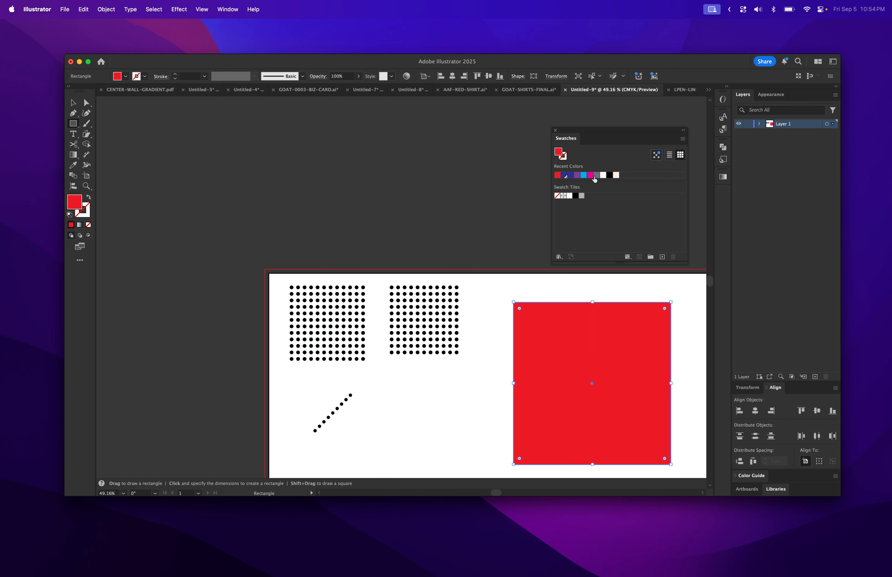
pyautogui.click(582, 196)
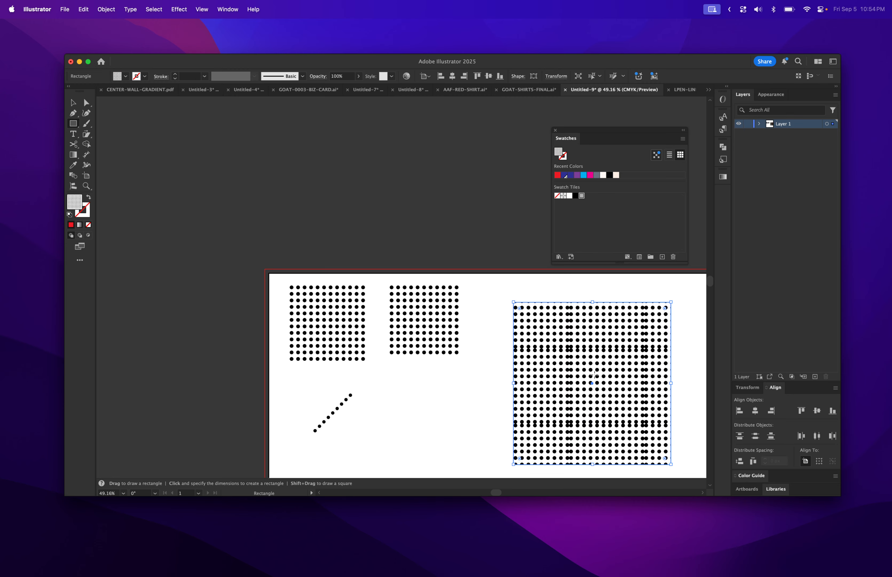
# - Zoom in and out to examine the pattern-filled rectangle and the dot grids for seams
pyautogui.scroll(5, 594, 375)
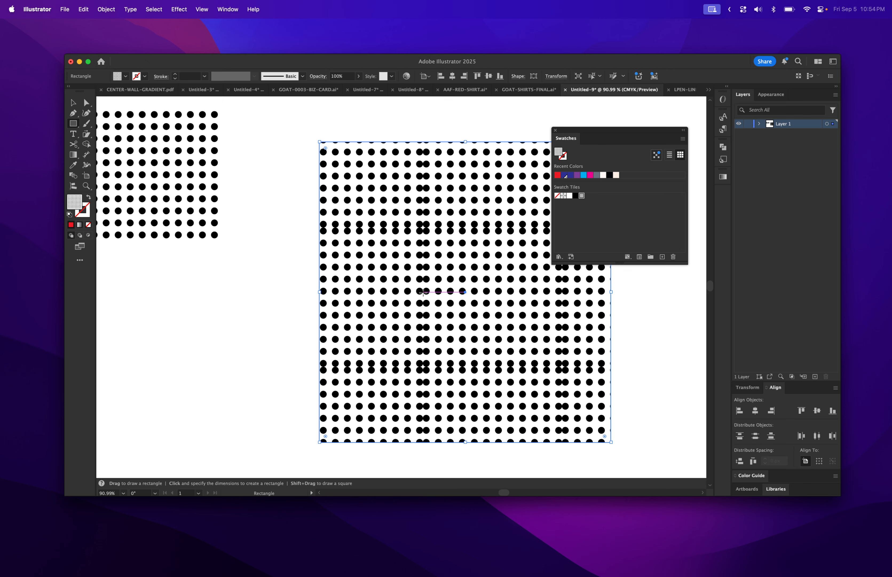
pyautogui.scroll(-5, 421, 292)
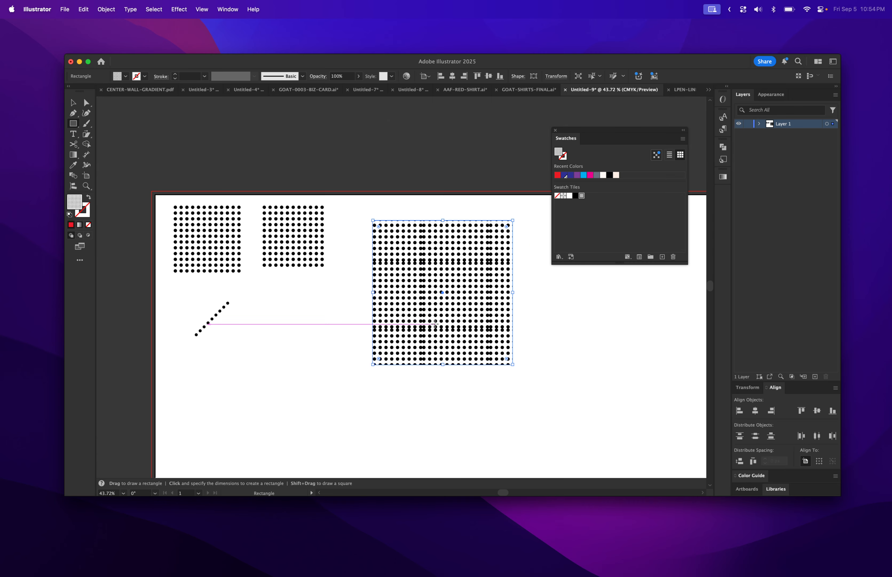
pyautogui.scroll(8, 435, 323)
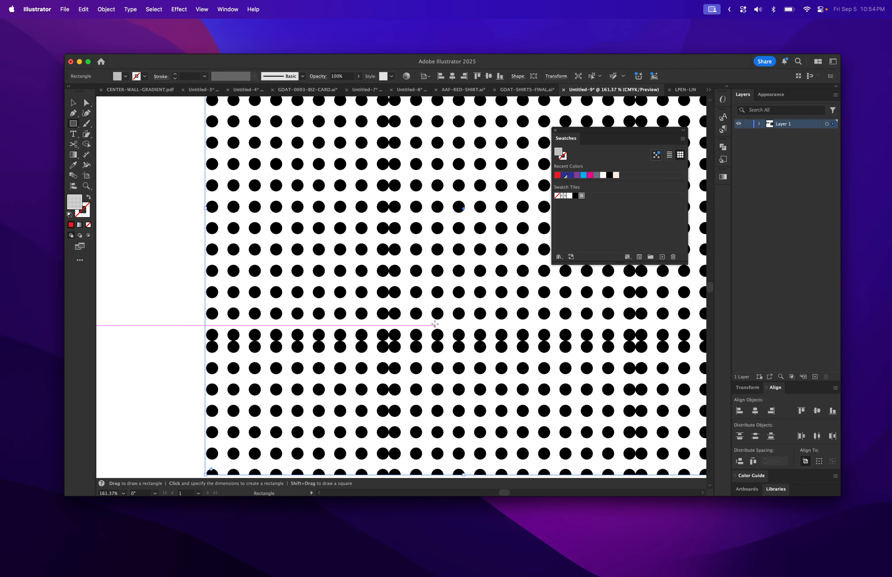
pyautogui.scroll(-5, 397, 316)
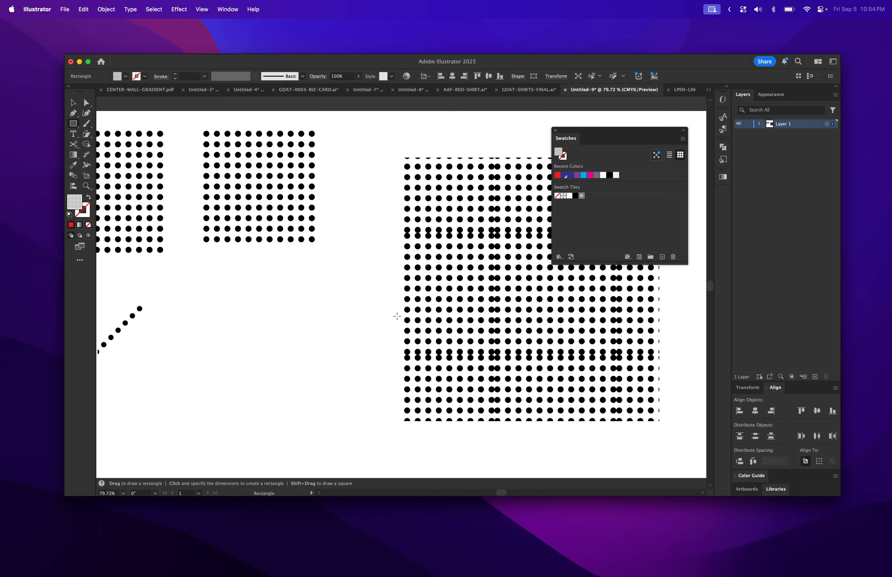
pyautogui.click(73, 103)
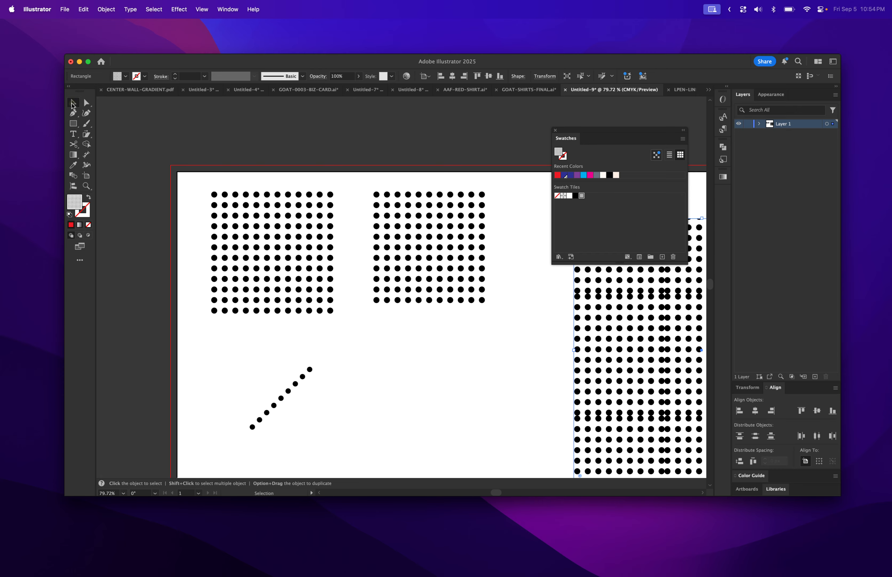
pyautogui.scroll(5, 262, 278)
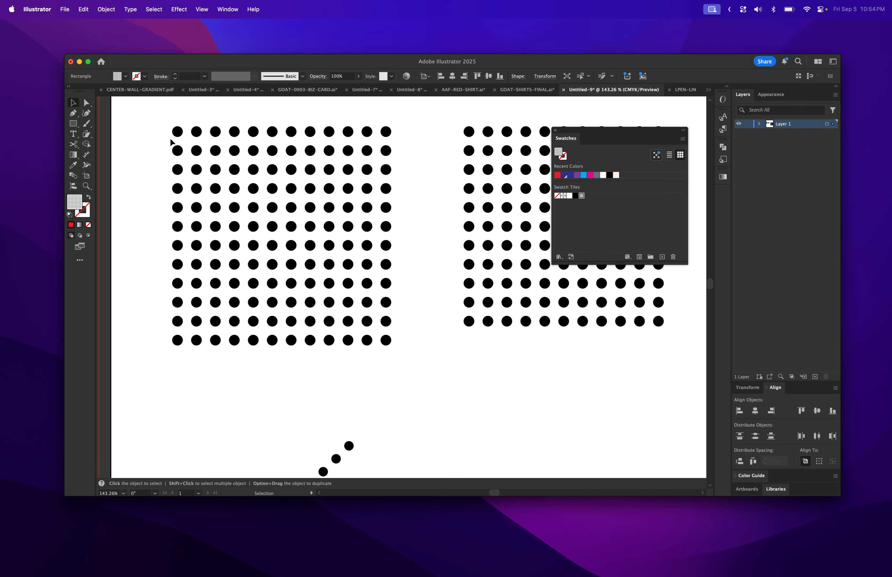
pyautogui.moveTo(162, 122); pyautogui.dragTo(409, 359)
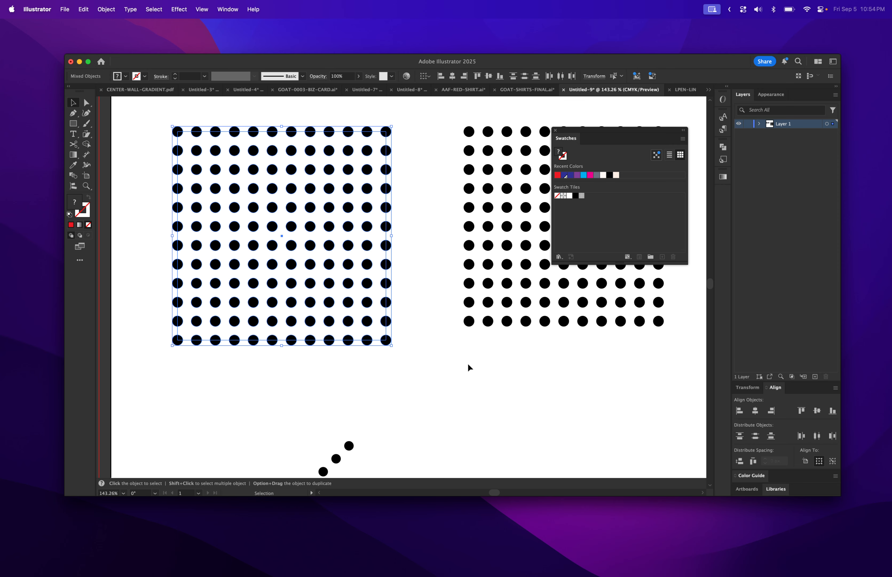
pyautogui.hscroll(10, 468, 364)
pyautogui.scroll(-2, 468, 365)
pyautogui.scroll(2, 468, 364)
pyautogui.hscroll(-10, 468, 363)
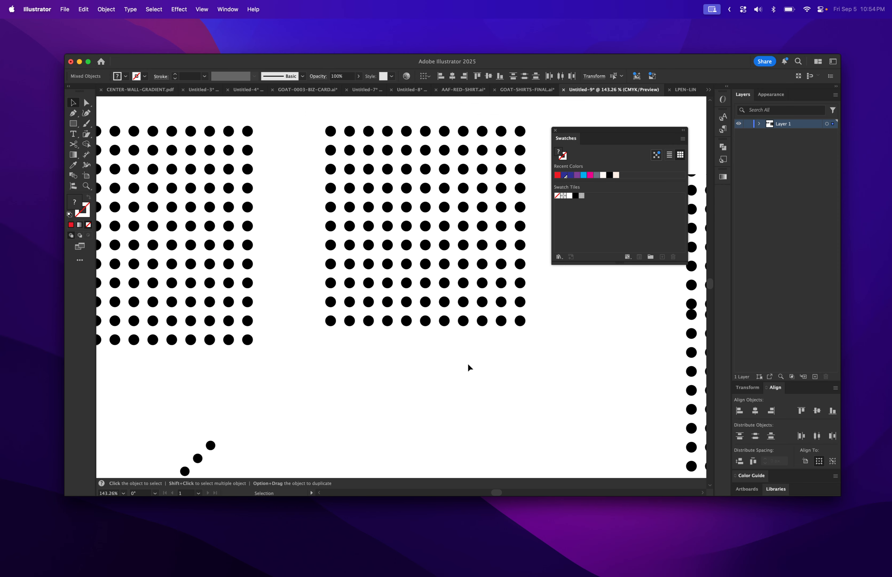
pyautogui.click(419, 327)
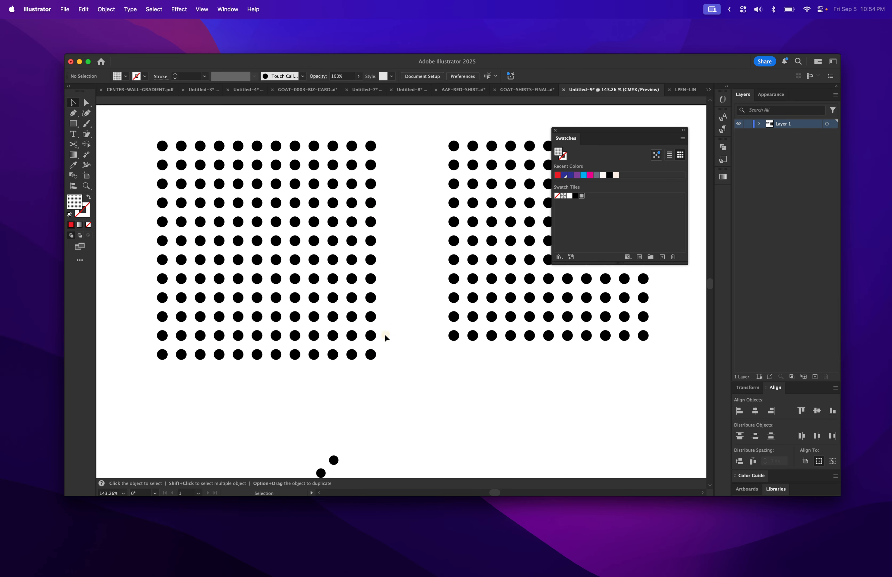
# - Shrink the first dot grid group's corner bounds slightly and nudge it right and up to align with the dots
pyautogui.click(370, 345)
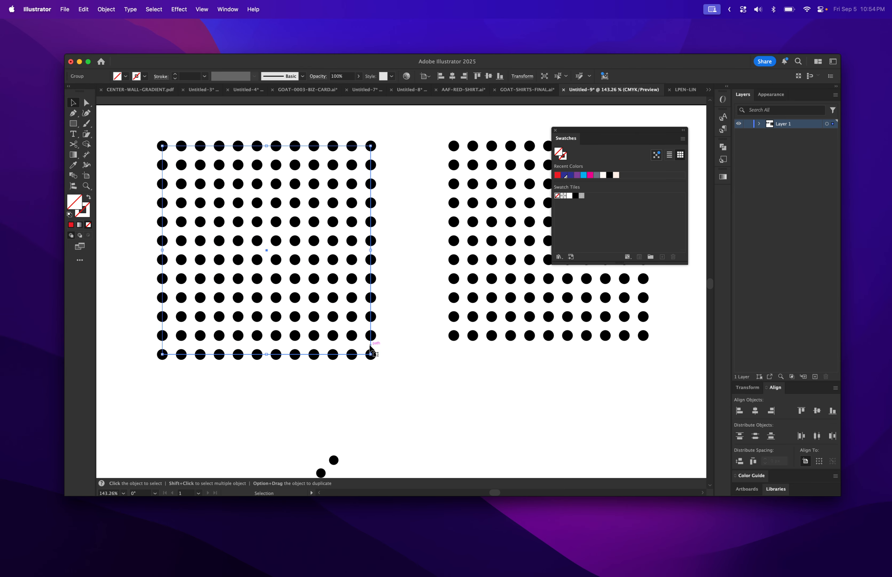
pyautogui.moveTo(369, 345); pyautogui.dragTo(362, 342)
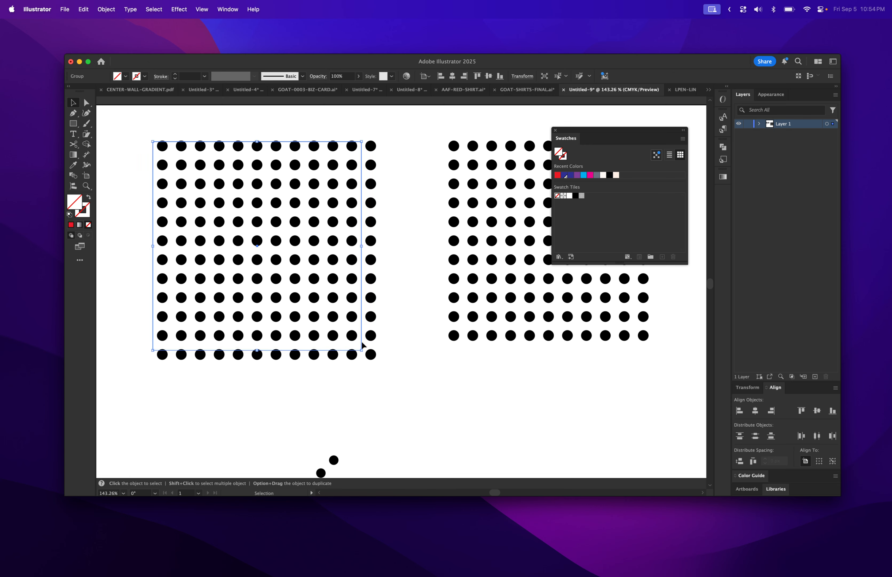
pyautogui.press('Right')
pyautogui.press('Right')
pyautogui.press('Right')
pyautogui.press('Right')
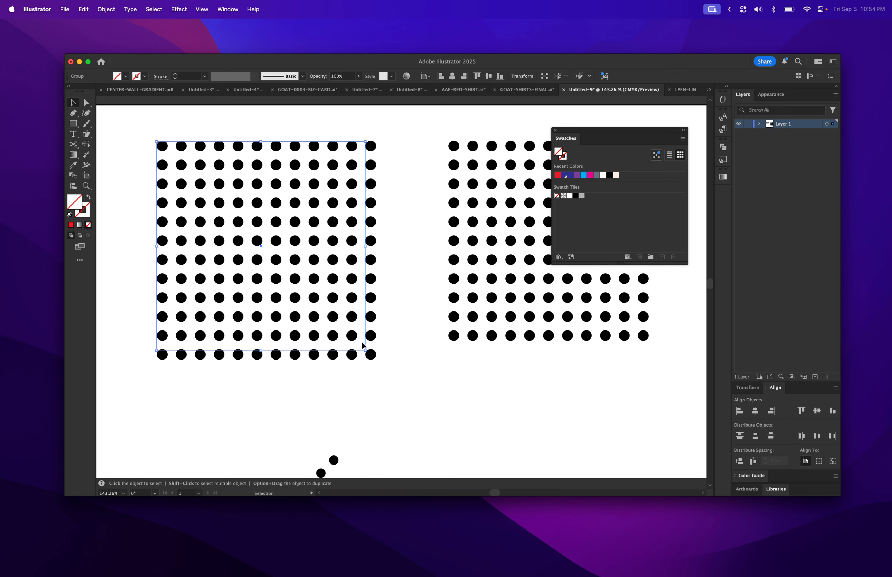
pyautogui.press('Up')
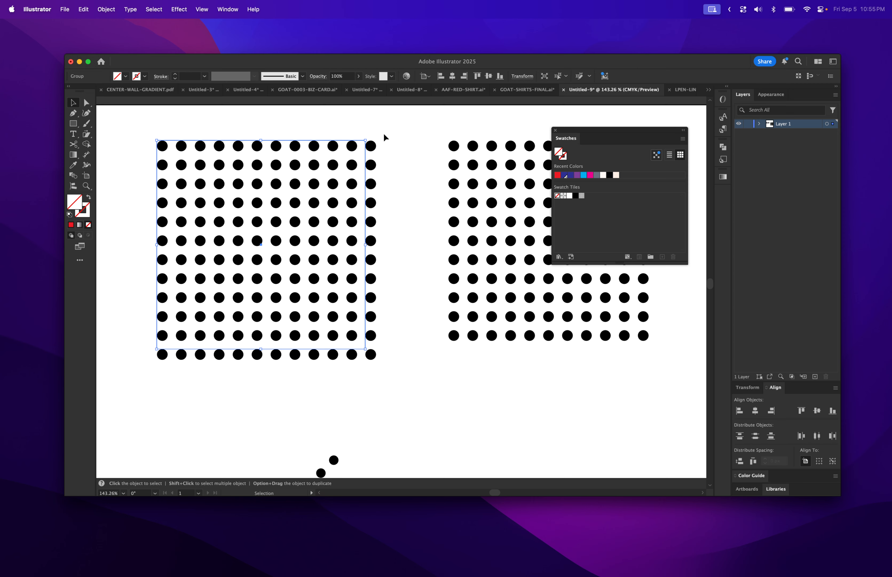
# - Select the second dot grid and add it to the Swatches panel as another pattern swatch
pyautogui.hscroll(5, 422, 253)
pyautogui.scroll(-1, 423, 253)
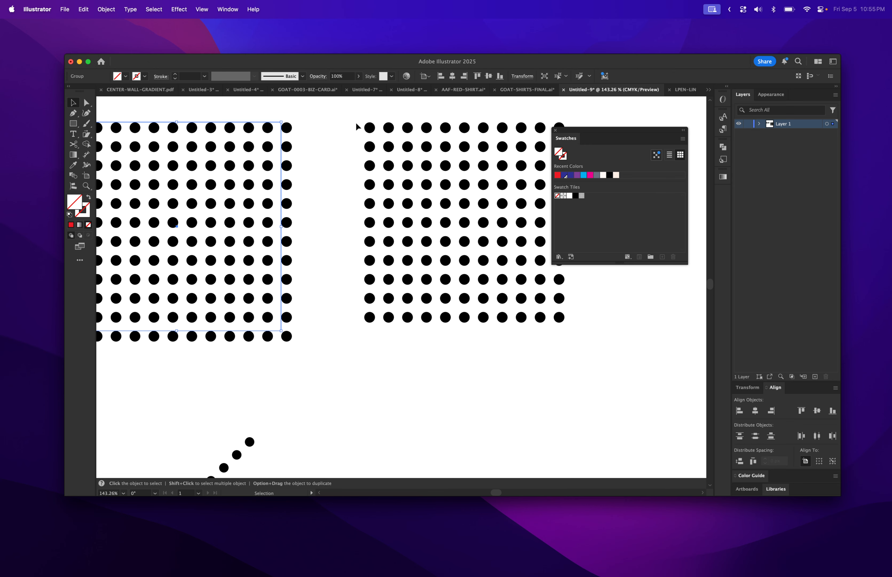
pyautogui.moveTo(357, 120); pyautogui.dragTo(573, 357)
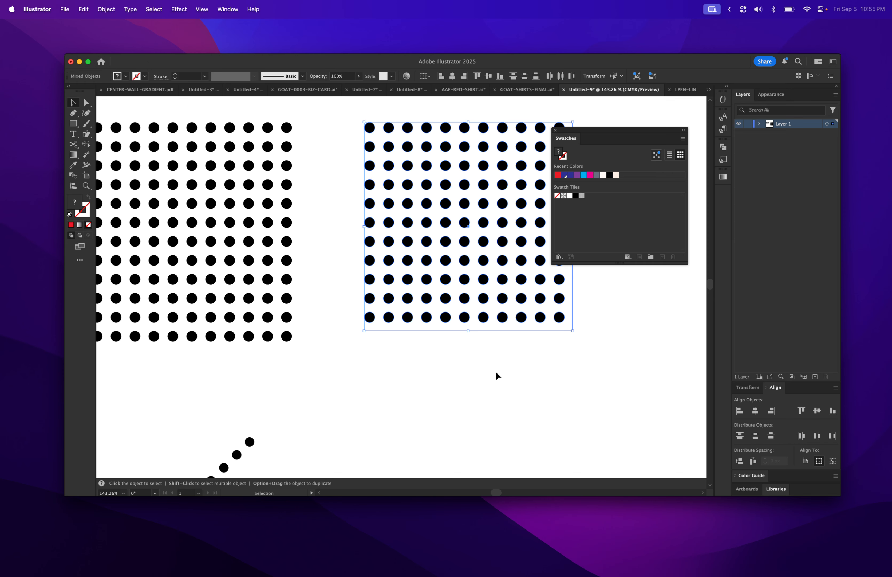
pyautogui.click(494, 383)
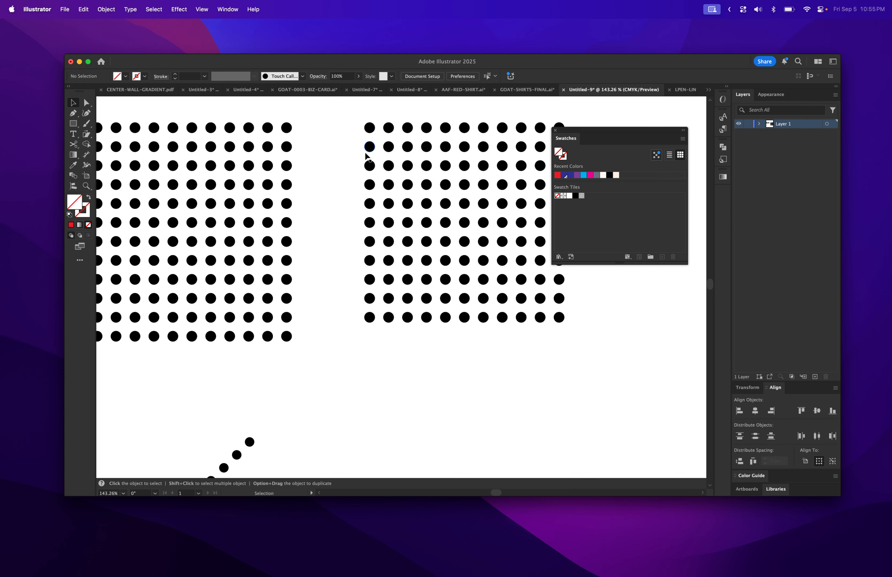
pyautogui.moveTo(355, 116); pyautogui.dragTo(562, 332)
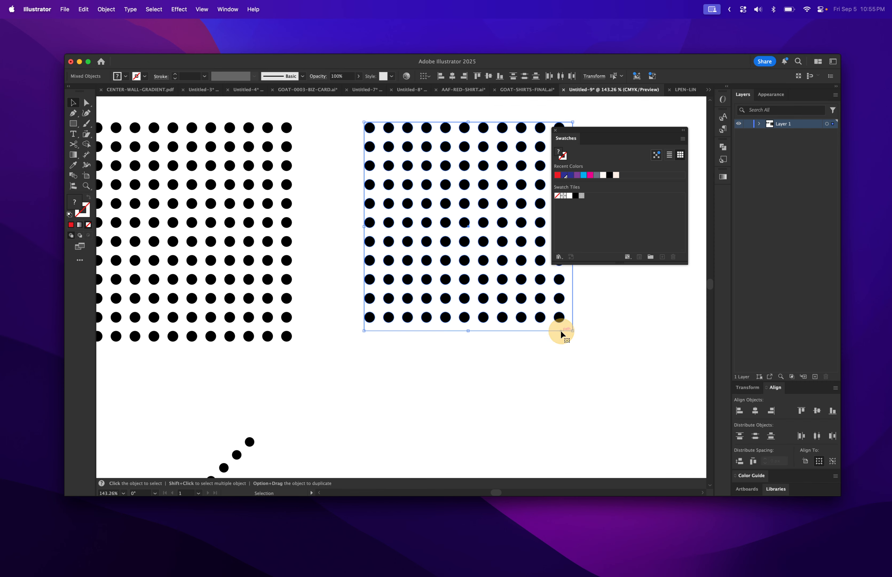
pyautogui.moveTo(484, 264); pyautogui.dragTo(610, 225)
# - Draw a closed freeform blob shape with the Pen tool below the dot grids
pyautogui.scroll(-5, 598, 345)
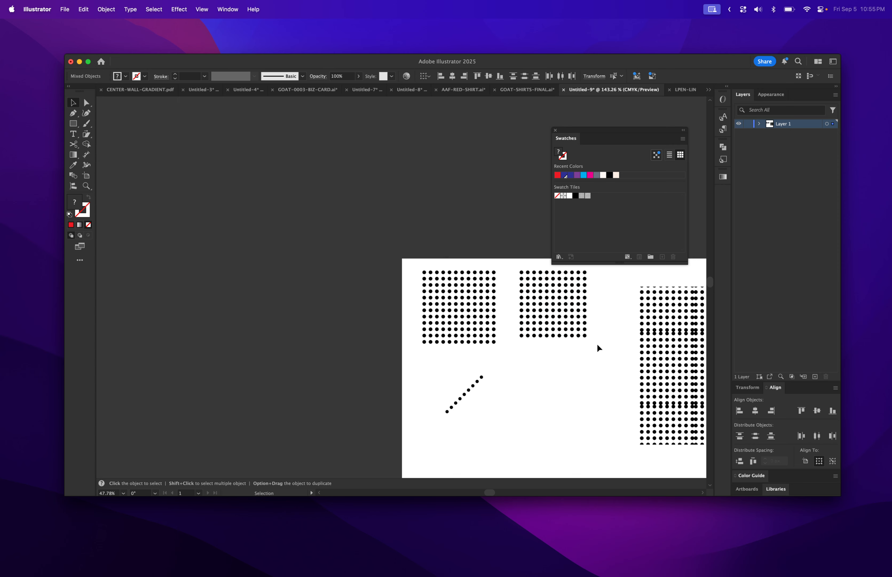
pyautogui.hscroll(4, 598, 344)
pyautogui.scroll(-3, 598, 345)
pyautogui.hscroll(3, 597, 344)
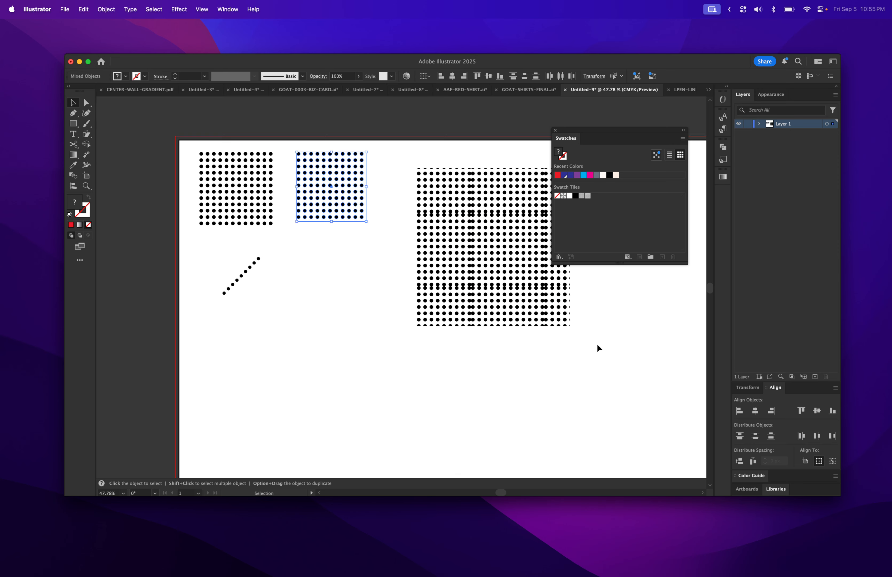
pyautogui.click(74, 123)
pyautogui.click(73, 113)
pyautogui.moveTo(382, 392)
pyautogui.mouseDown()
pyautogui.moveTo(360, 380)
pyautogui.moveTo(359, 369)
pyautogui.mouseUp()
pyautogui.moveTo(353, 321); pyautogui.dragTo(364, 273)
pyautogui.moveTo(309, 271); pyautogui.dragTo(292, 286)
pyautogui.moveTo(264, 325); pyautogui.dragTo(265, 374)
pyautogui.moveTo(286, 419); pyautogui.dragTo(377, 435)
pyautogui.moveTo(377, 434); pyautogui.dragTo(443, 396)
pyautogui.moveTo(382, 391); pyautogui.dragTo(354, 398)
# - Fill the blob shape with the newest dot pattern swatch
pyautogui.scroll(-1, 355, 398)
pyautogui.scroll(-3, 356, 401)
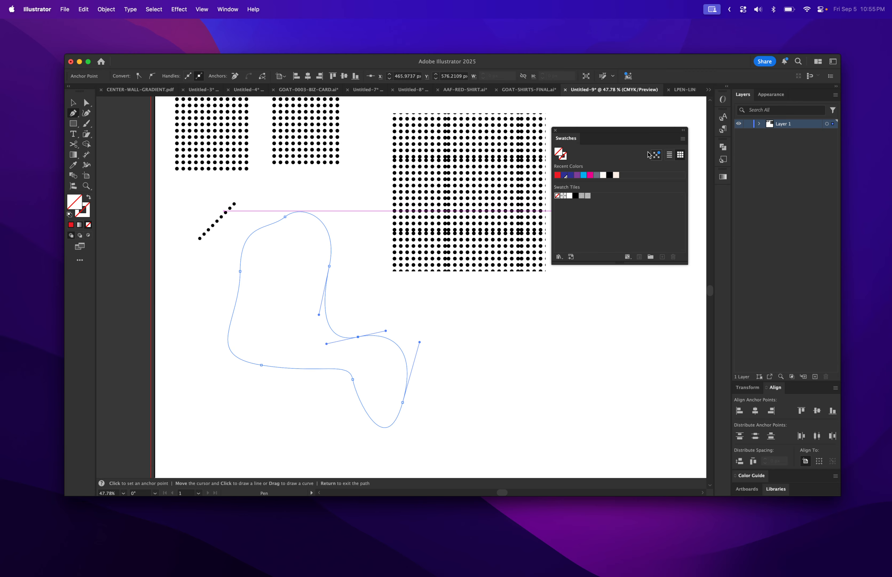
pyautogui.click(587, 195)
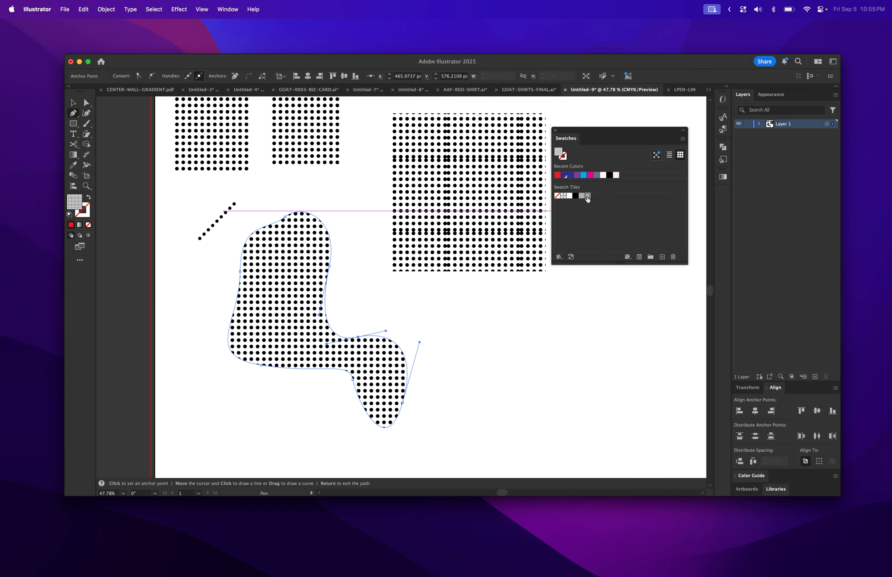
# - Reshape the blob by moving two of its anchor points outward, checking it in outline view
pyautogui.press('a')
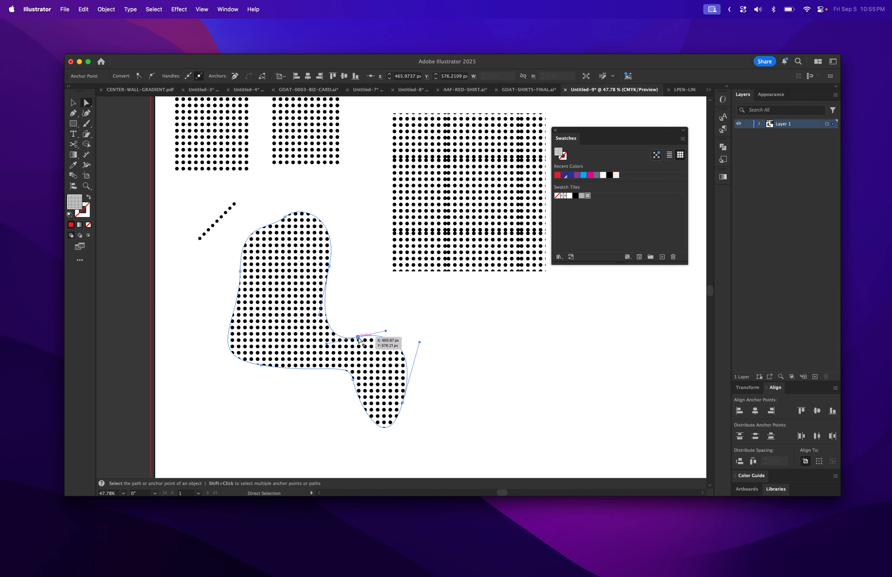
pyautogui.moveTo(358, 337); pyautogui.dragTo(392, 301)
pyautogui.moveTo(404, 399); pyautogui.dragTo(484, 412)
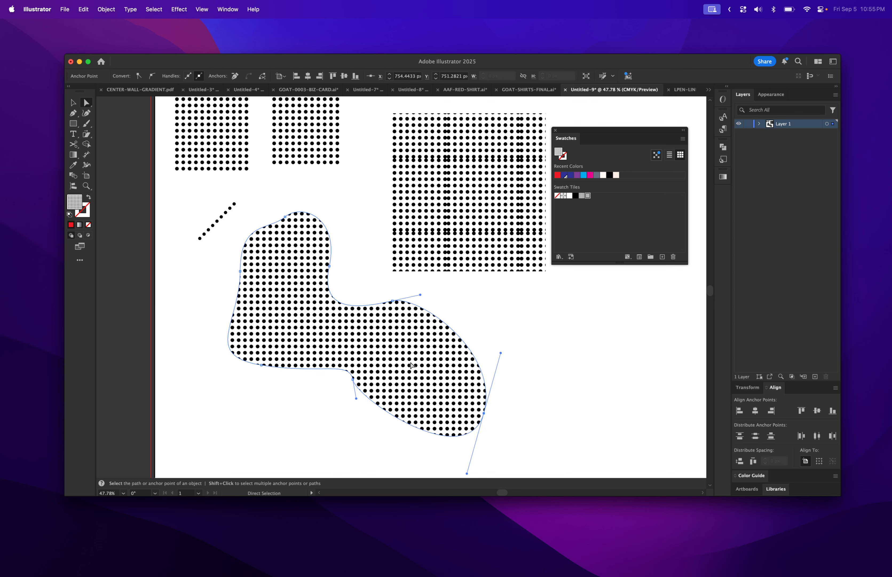
pyautogui.press('super+y')
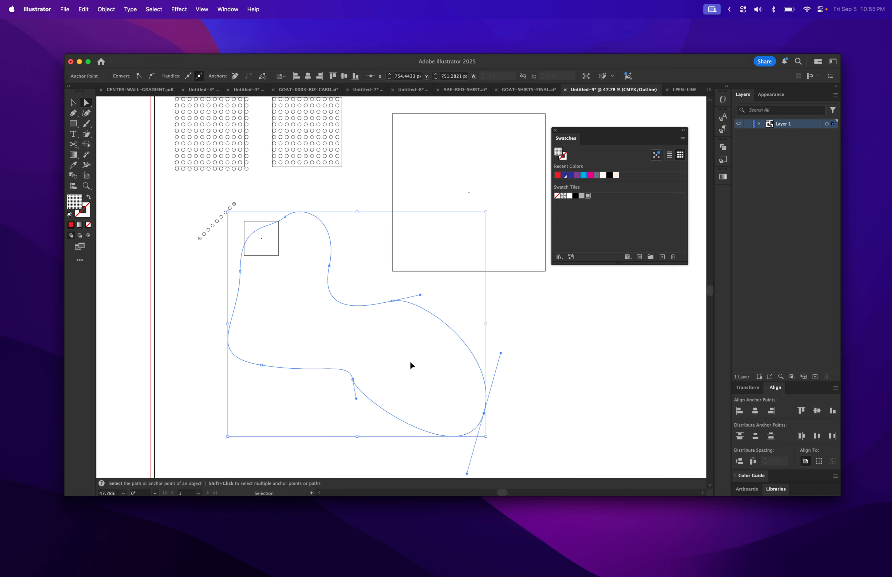
pyautogui.press('super+y')
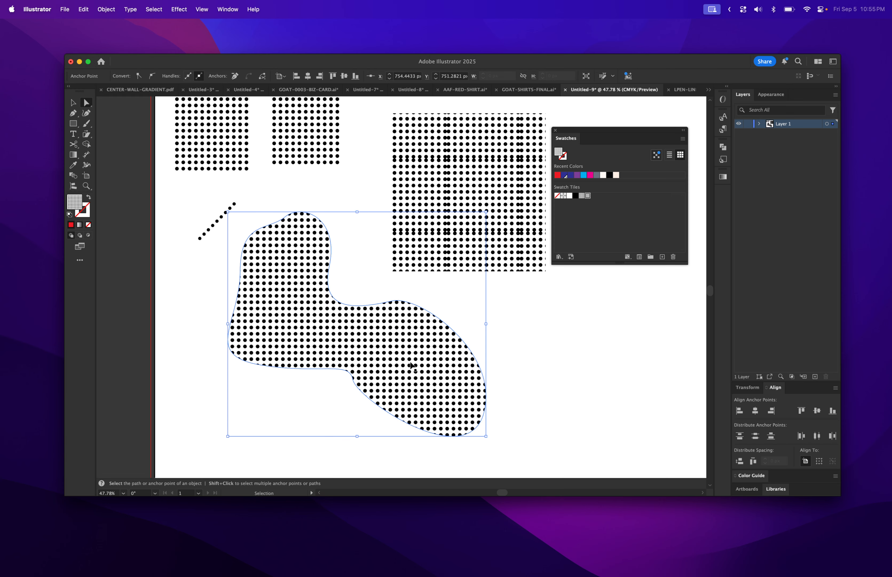
# - Draw a small circle about 14 px wide with the Ellipse tool in empty space and fill it black
pyautogui.scroll(3, 294, 213)
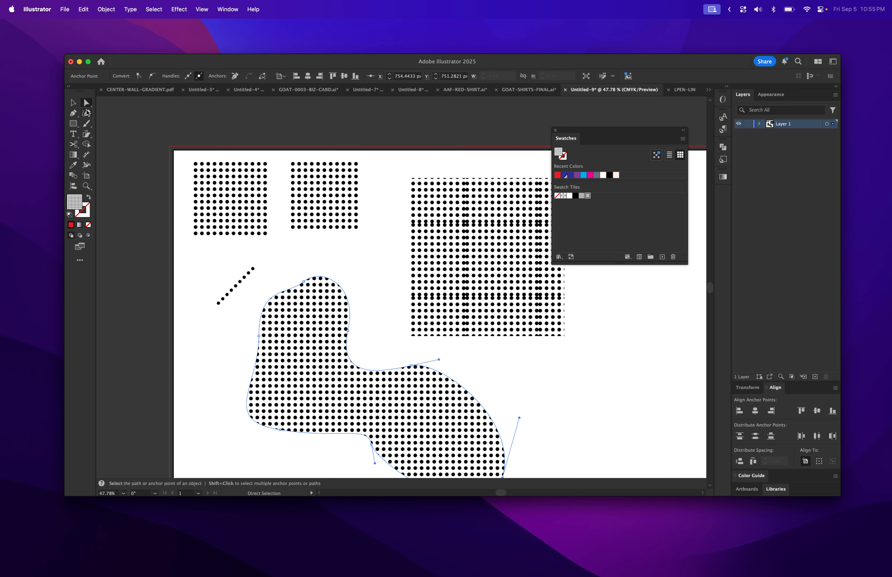
pyautogui.click(72, 102)
pyautogui.scroll(3, 347, 230)
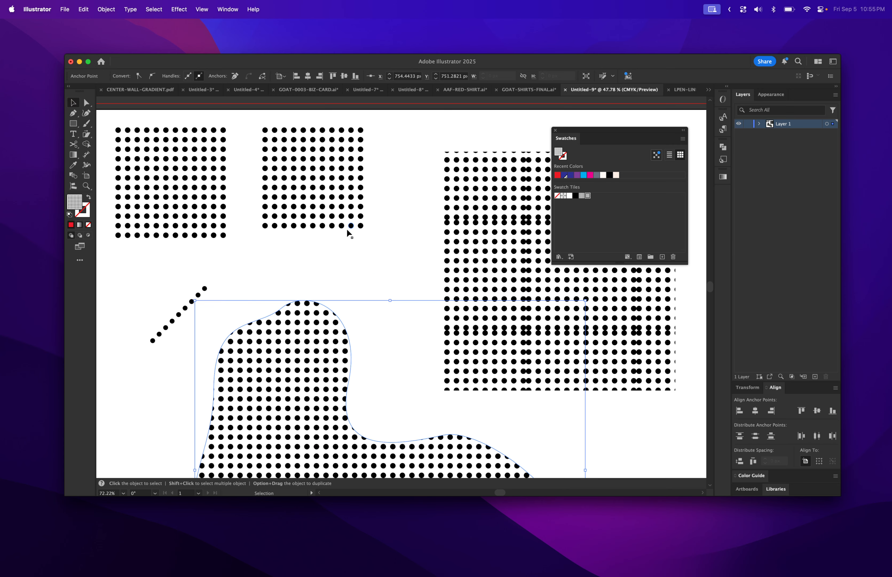
pyautogui.scroll(-10, 347, 229)
pyautogui.hscroll(15, 347, 228)
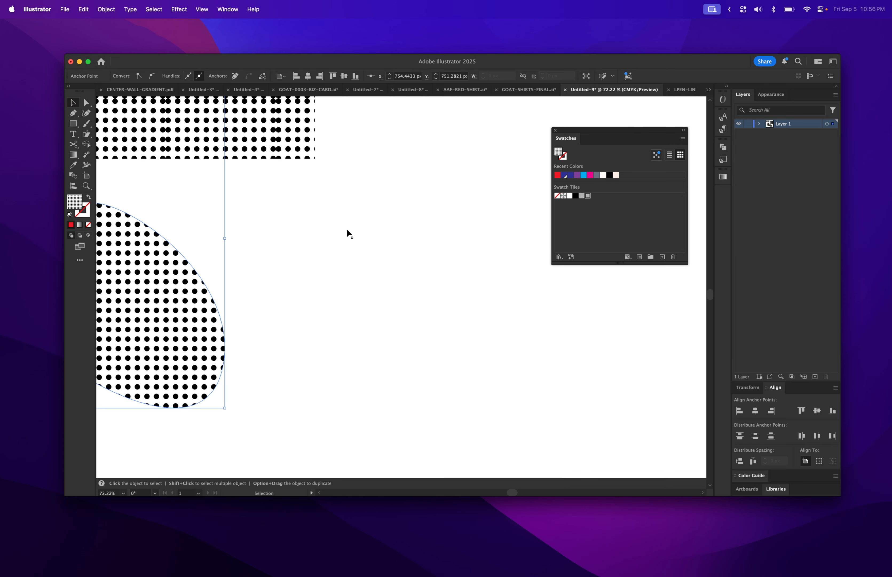
pyautogui.moveTo(74, 123); pyautogui.dragTo(96, 134)
pyautogui.moveTo(361, 258); pyautogui.dragTo(371, 269)
pyautogui.press('v')
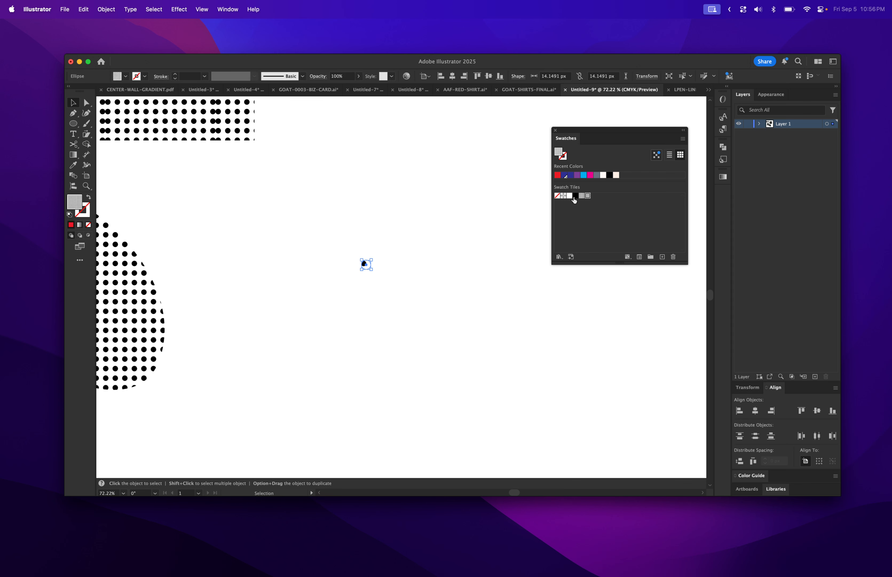
pyautogui.click(574, 197)
# - Duplicate the circle to the right and repeat the duplication to form a horizontal row of dots
pyautogui.moveTo(365, 266); pyautogui.dragTo(383, 265)
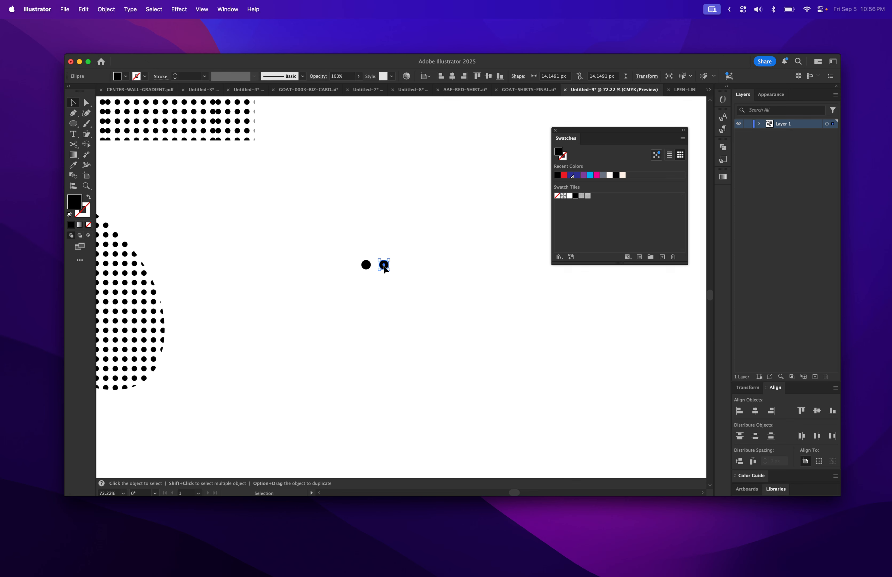
pyautogui.press('a')
pyautogui.press('super+d')
pyautogui.press('super+d')
pyautogui.press('super+d')
pyautogui.press('super+d')
pyautogui.press('super+d')
# - Select the row of dots, duplicate it downward, and repeat the duplication to build a new dot grid
pyautogui.press('super+d')
pyautogui.press('super+d')
pyautogui.press('super+d')
pyautogui.press('super+d')
pyautogui.press('super+d')
pyautogui.press('super+d')
pyautogui.press('super+d')
pyautogui.press('super+d')
pyautogui.press('super+d')
pyautogui.press('super+d')
pyautogui.press('super+d')
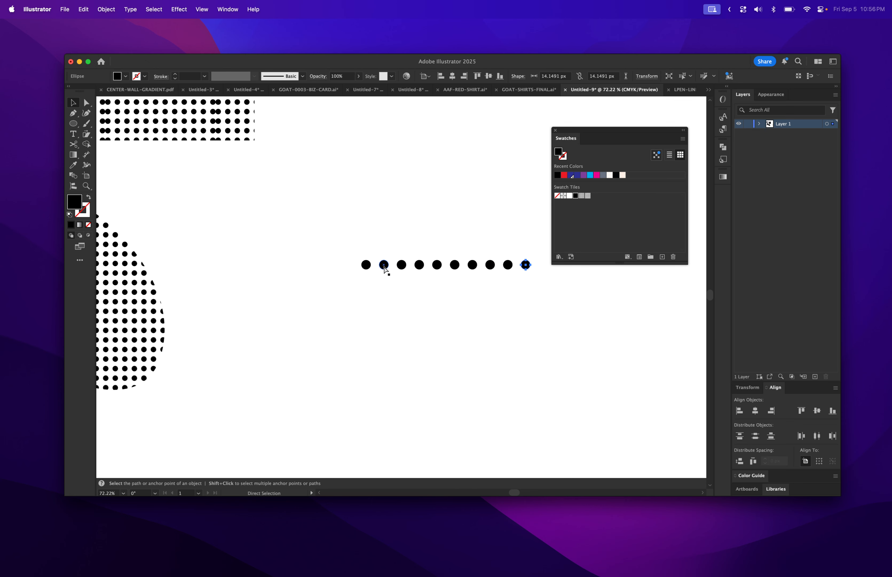
pyautogui.press('v')
pyautogui.moveTo(345, 250); pyautogui.dragTo(679, 332)
pyautogui.moveTo(583, 272); pyautogui.dragTo(579, 288)
pyautogui.press('super+d')
pyautogui.press('super+d')
pyautogui.press('super+d')
pyautogui.press('super+d')
pyautogui.press('super+d')
pyautogui.press('super+d')
pyautogui.press('super+d')
pyautogui.press('super+d')
pyautogui.press('super+d')
pyautogui.press('super+d')
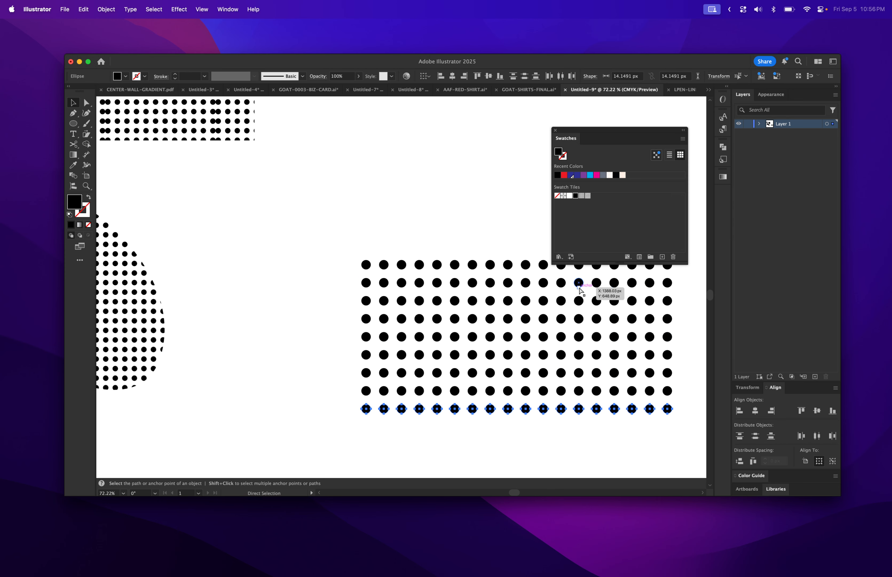
# - Draw a large ellipse about 2555 by 2518 px with the Ellipse tool and fill it with the newest dot pattern swatch
pyautogui.keyDown('alt'); pyautogui.scroll(-10, 296, 333); pyautogui.keyUp('alt')
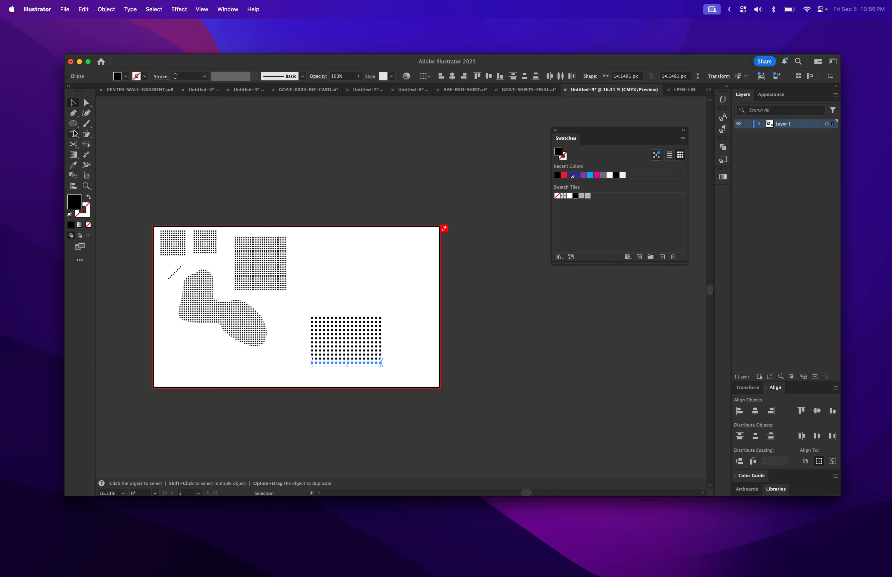
pyautogui.moveTo(75, 123); pyautogui.dragTo(102, 134)
pyautogui.moveTo(377, 152); pyautogui.dragTo(699, 409)
pyautogui.click(588, 195)
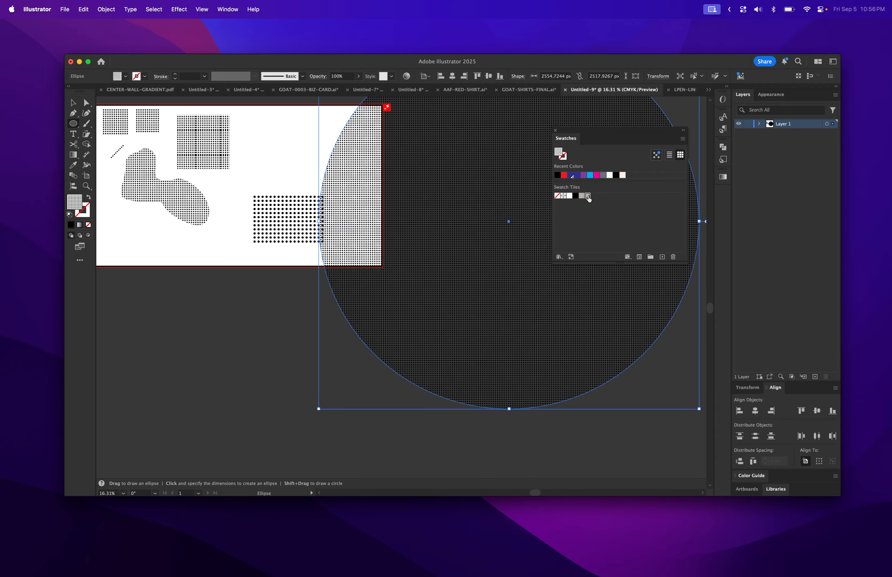
# - Examine the ellipse's dot pattern fill up close, then delete the ellipse
pyautogui.scroll(5, 479, 301)
pyautogui.scroll(-5, 479, 302)
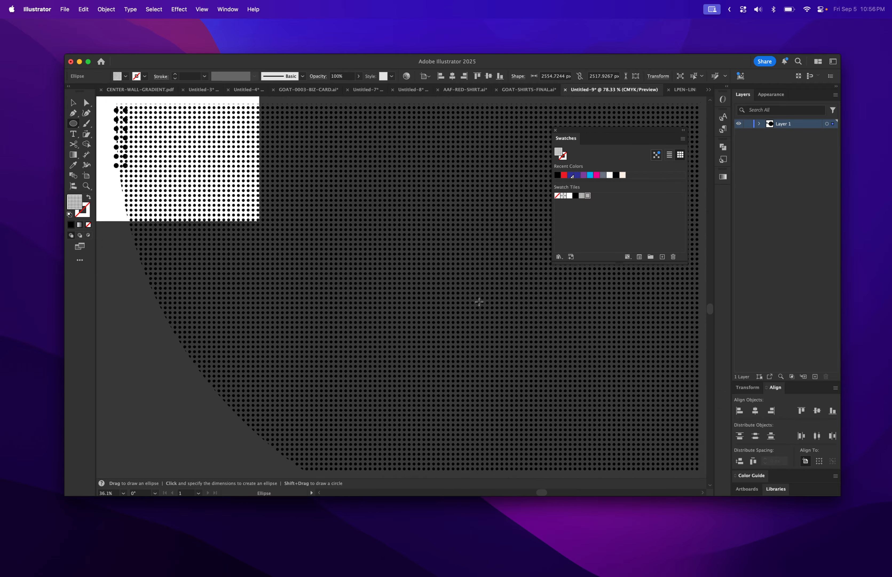
pyautogui.scroll(5, 479, 301)
pyautogui.scroll(-5, 480, 302)
pyautogui.scroll(-1, 479, 302)
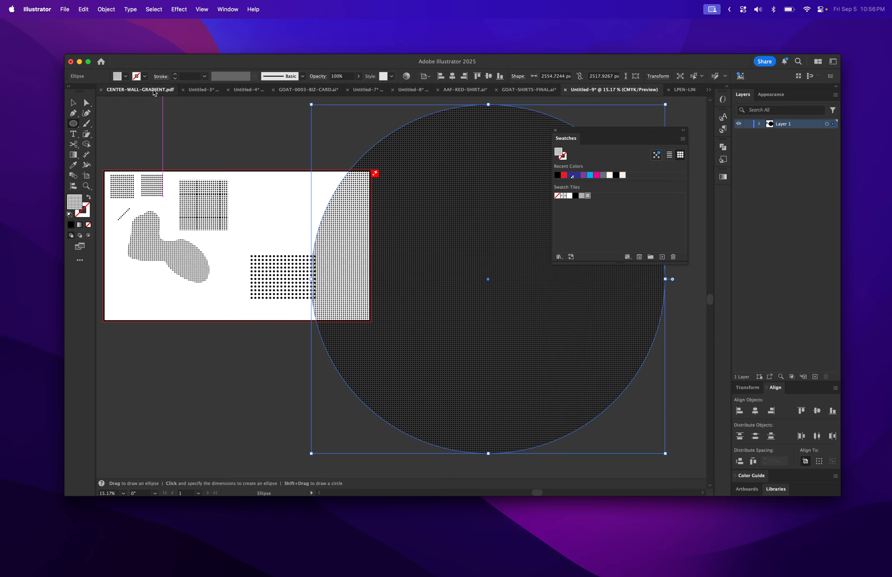
pyautogui.click(74, 102)
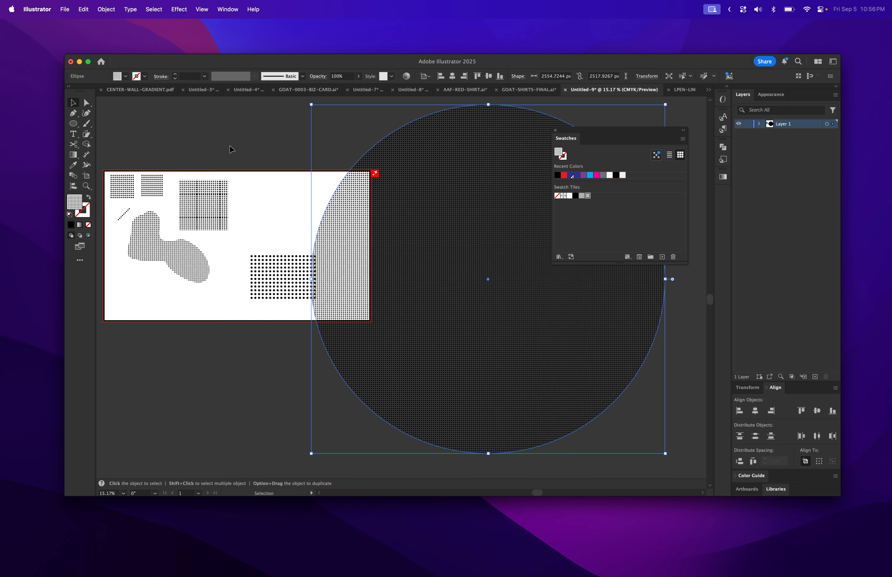
pyautogui.press('Delete')
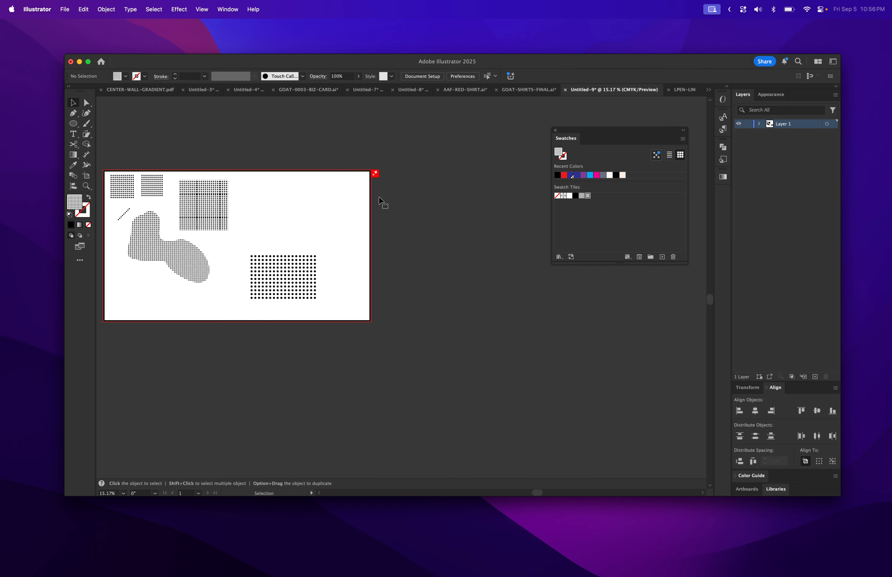